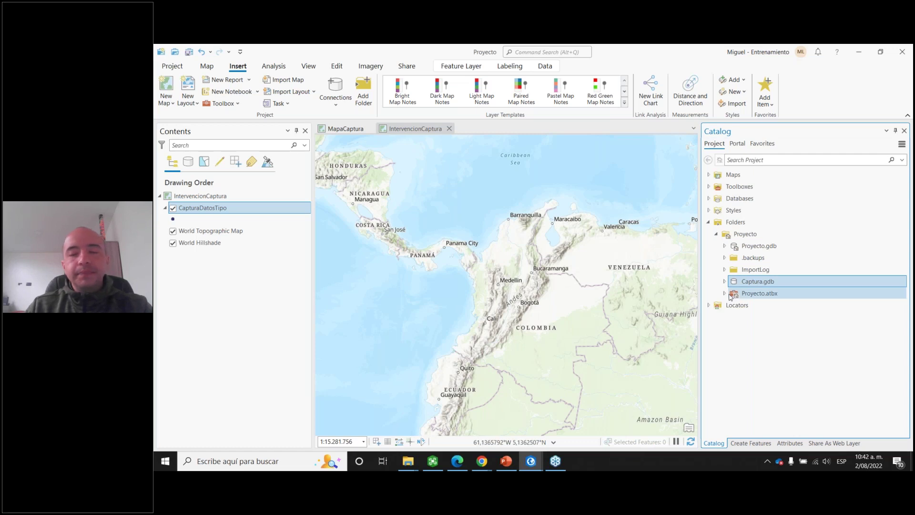
Step: Open the domains of the Captura geodatabase and add a coded value domain named Tipo
{"action": "left_click", "coordinate": [724, 281]}
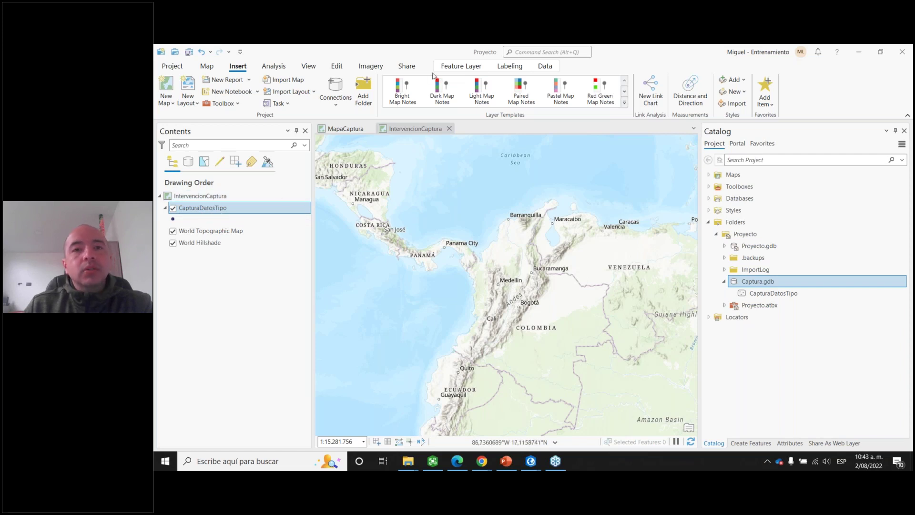
{"action": "left_click", "coordinate": [546, 67]}
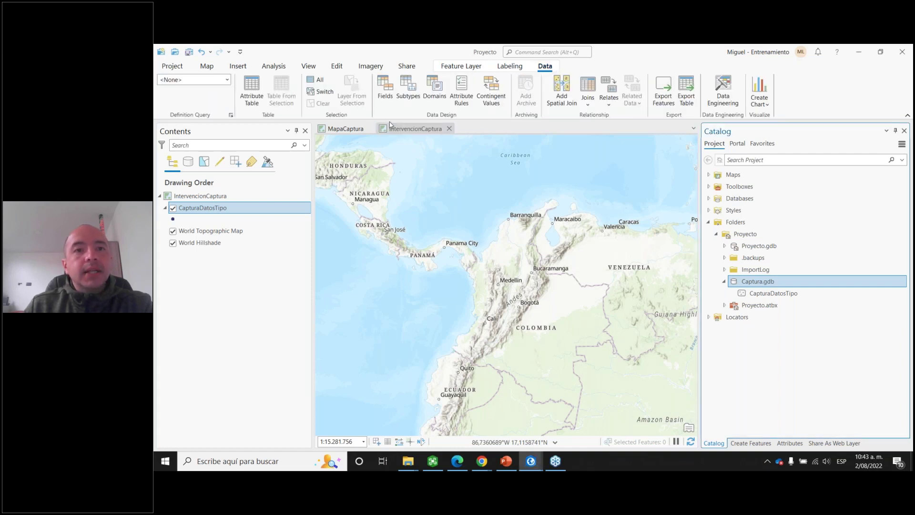
{"action": "left_click", "coordinate": [435, 88]}
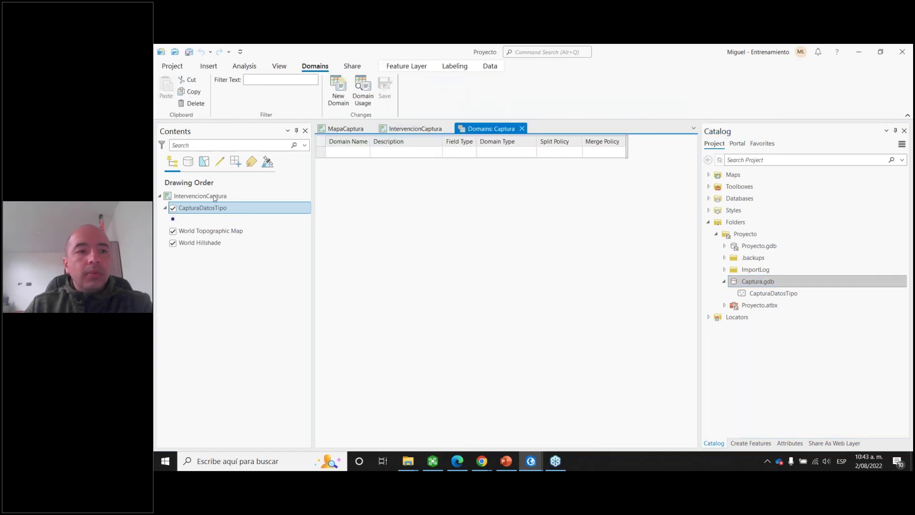
{"action": "left_click", "coordinate": [344, 153]}
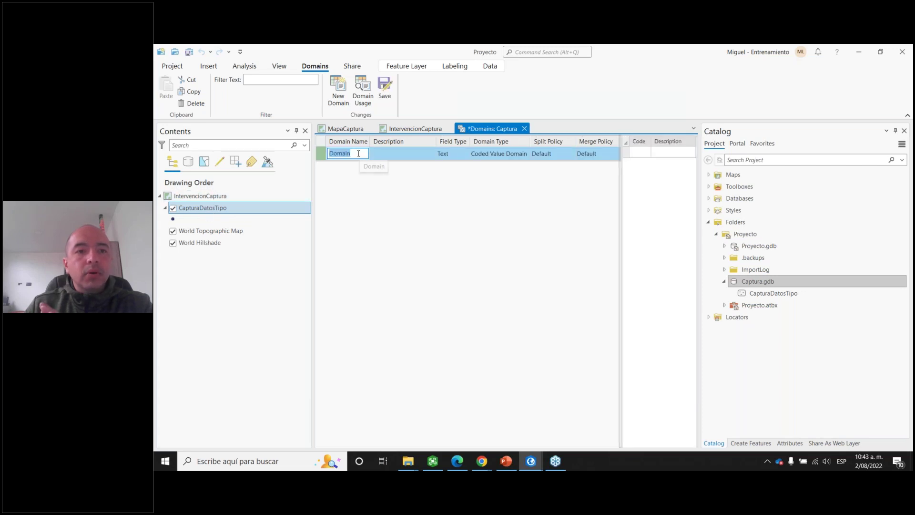
{"action": "key", "text": "Return"}
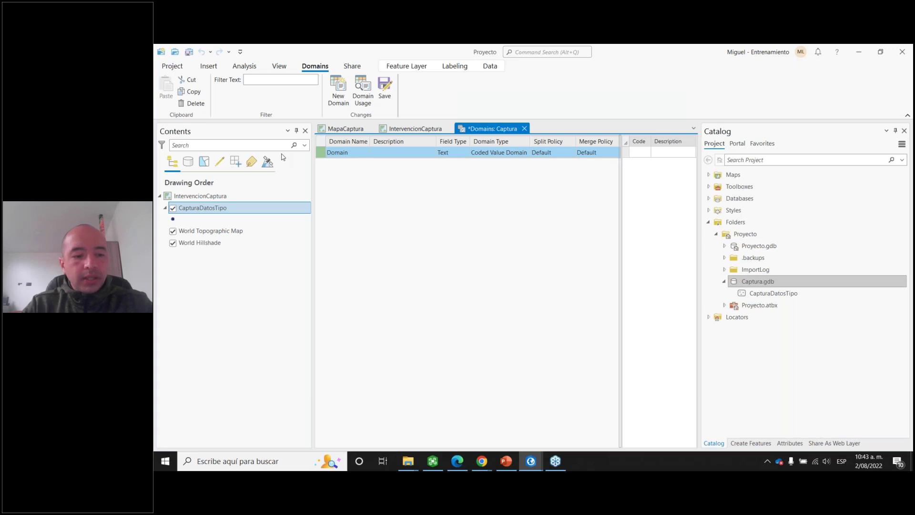
{"action": "left_click", "coordinate": [347, 153]}
{"action": "type", "text": "Tipo"}
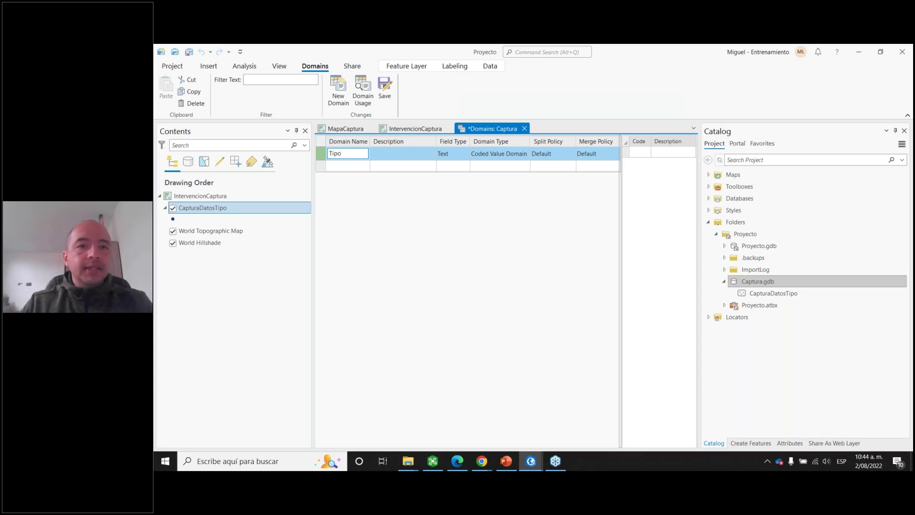
Step: Describe the Tipo domain as "Tipo de intervención" and set its field type to Short
{"action": "left_click", "coordinate": [403, 153]}
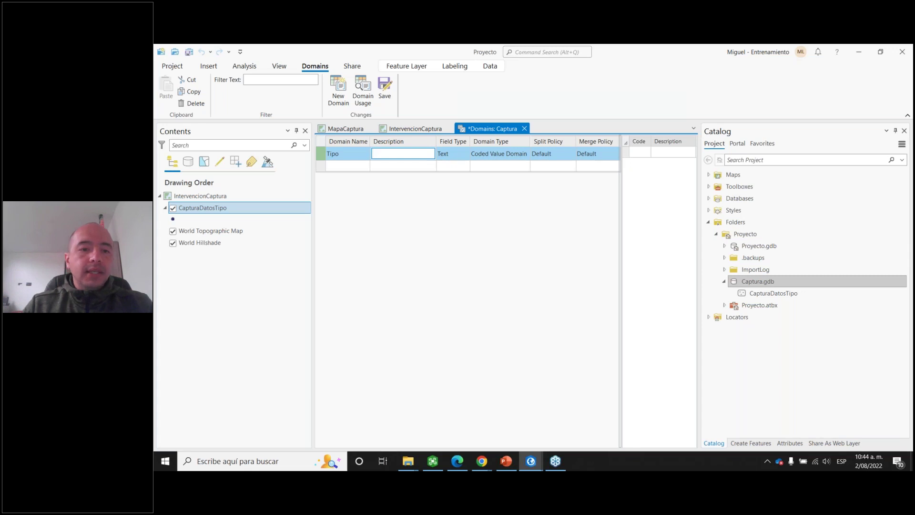
{"action": "type", "text": "Tipo de "}
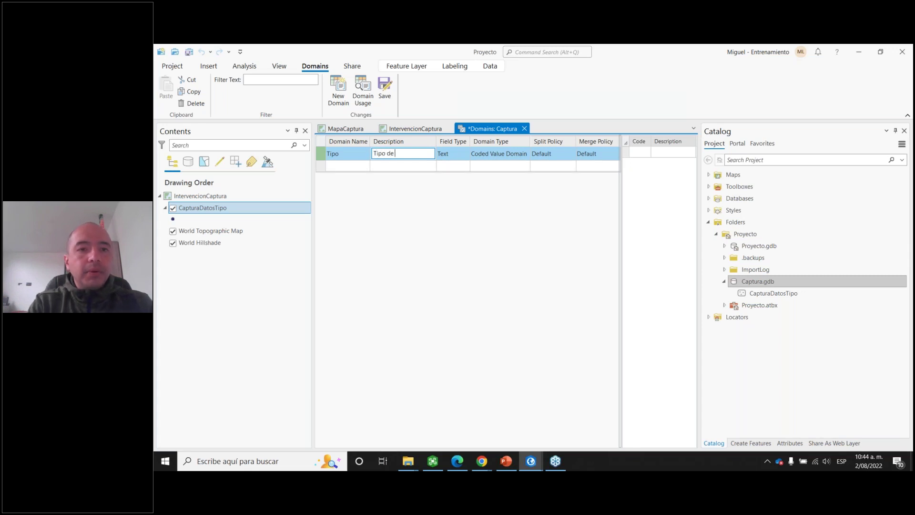
{"action": "type", "text": "interv"}
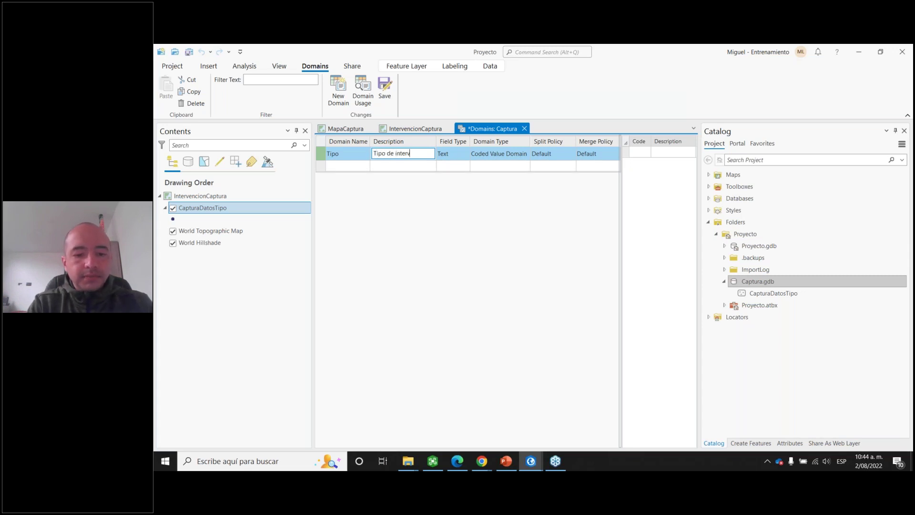
{"action": "type", "text": "ención"}
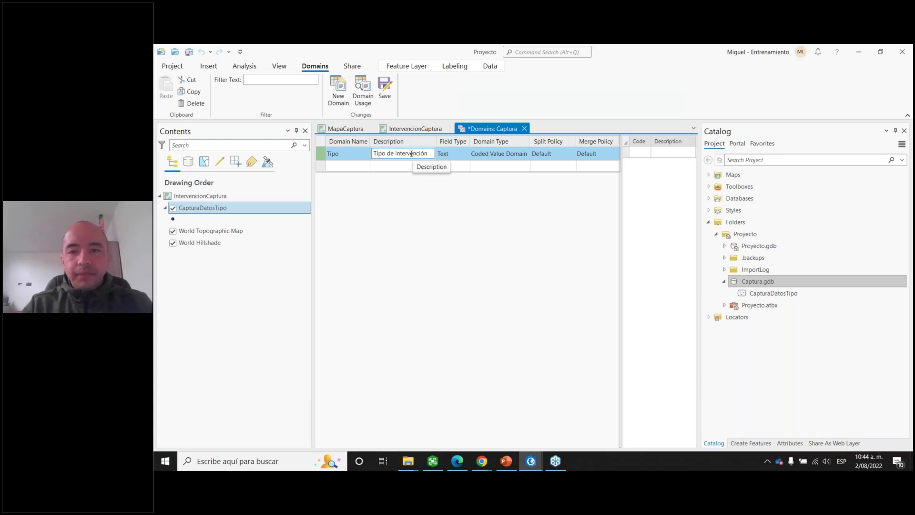
{"action": "key", "text": "Return"}
{"action": "left_click", "coordinate": [450, 153]}
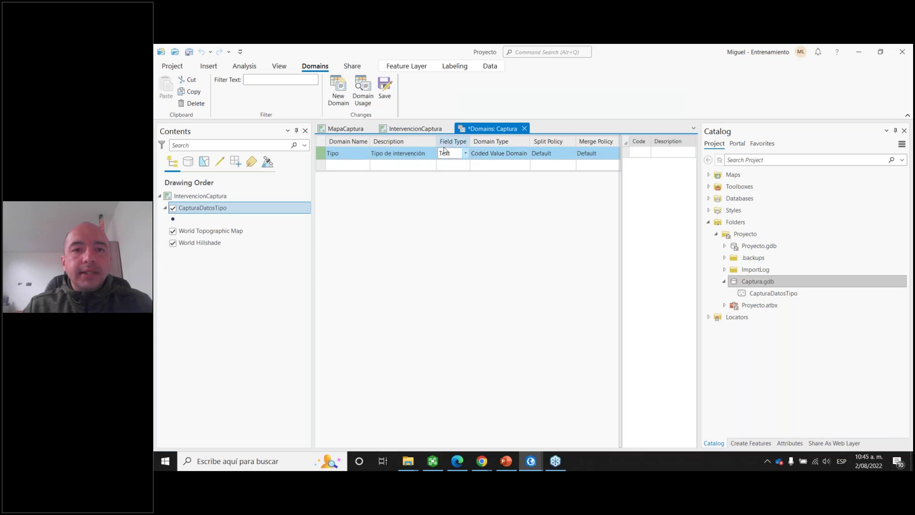
{"action": "left_click", "coordinate": [466, 155]}
{"action": "left_click", "coordinate": [451, 164]}
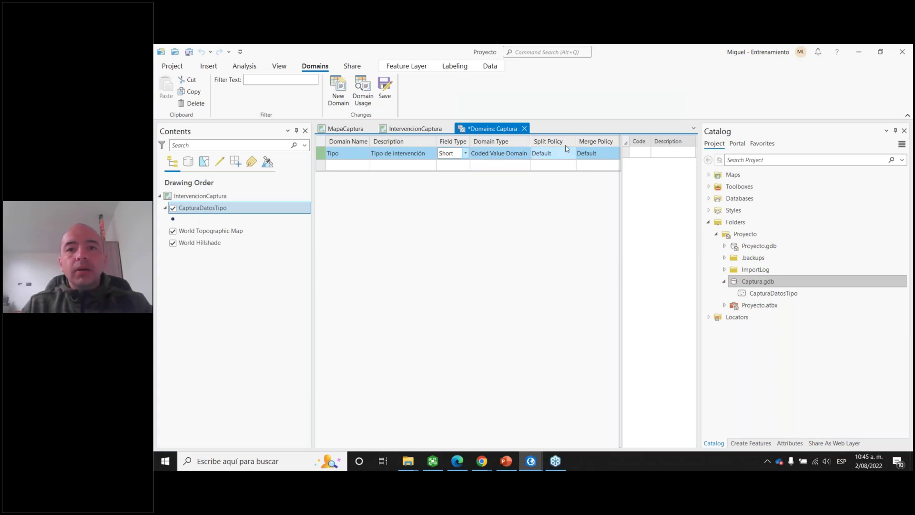
Step: Add code 1 with the description "Tipo 1" to the Tipo domain
{"action": "left_click", "coordinate": [638, 153]}
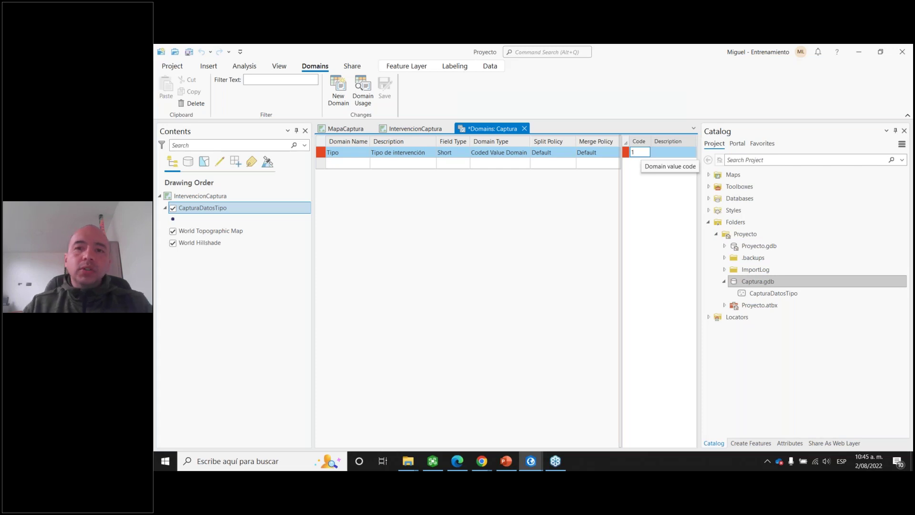
{"action": "left_click", "coordinate": [673, 153]}
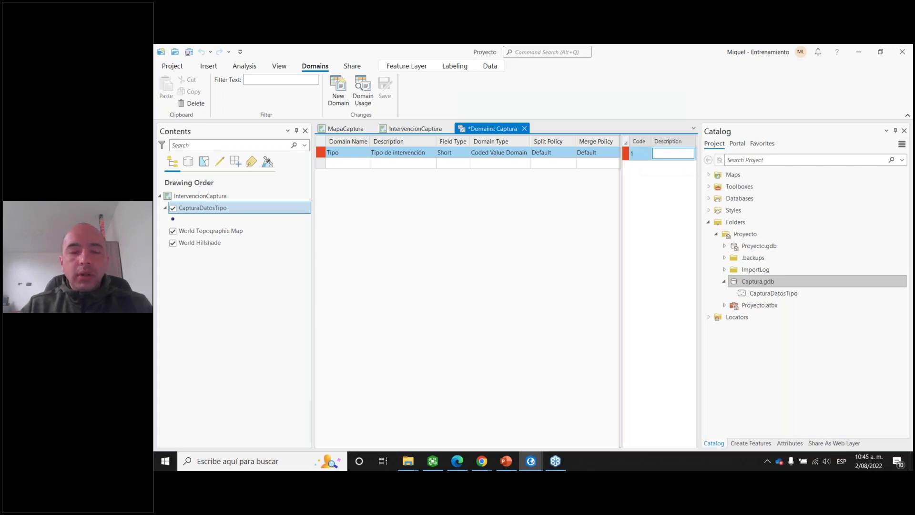
{"action": "type", "text": "Tipo 1"}
{"action": "key", "text": "Return"}
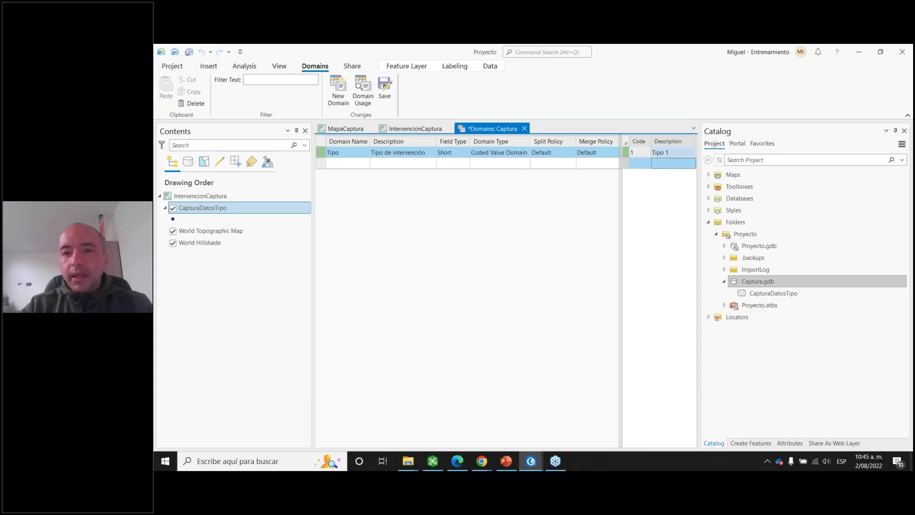
Step: Add code 2 with the description "Tipo 2" to the Tipo domain
{"action": "left_click", "coordinate": [633, 163]}
{"action": "type", "text": "2"}
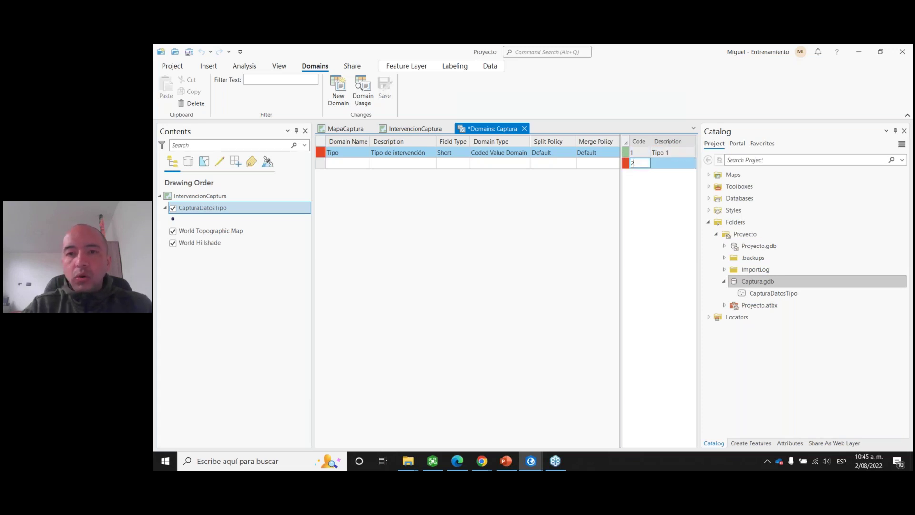
{"action": "key", "text": "Return"}
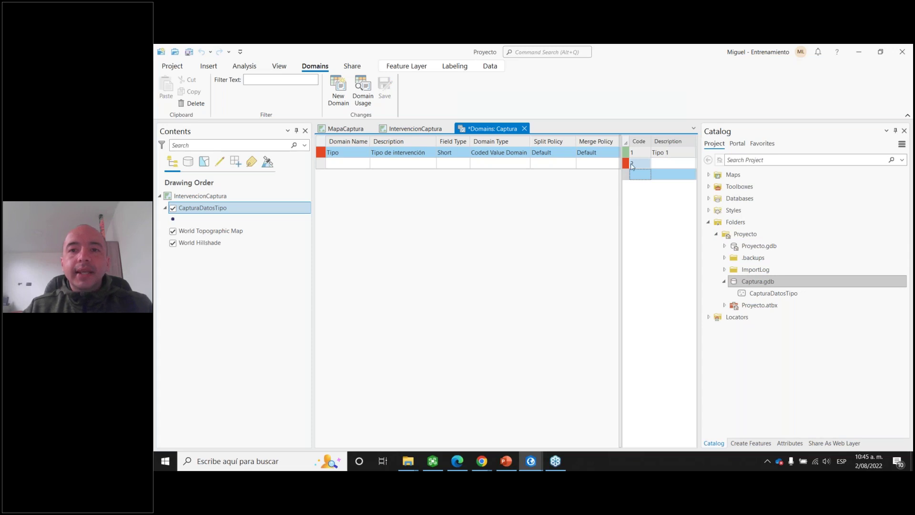
{"action": "left_click", "coordinate": [662, 164]}
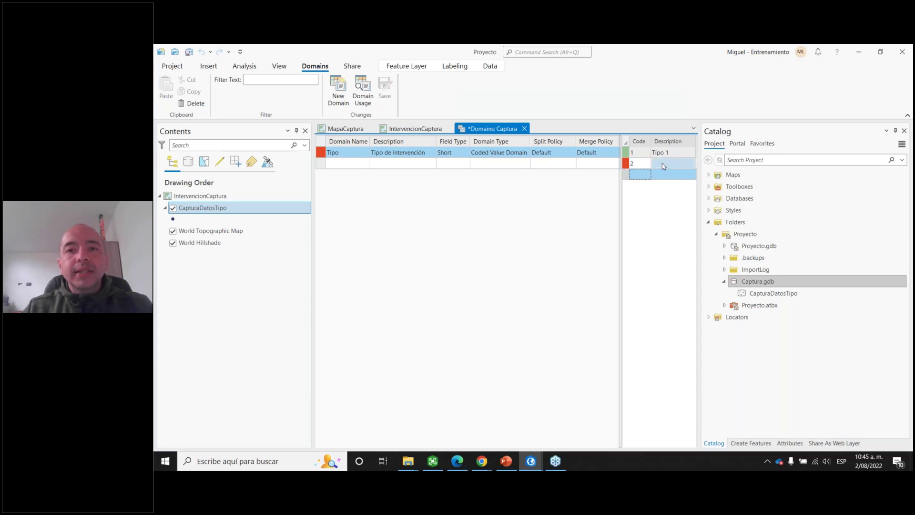
{"action": "left_click", "coordinate": [663, 165]}
{"action": "type", "text": "Tipo 2"}
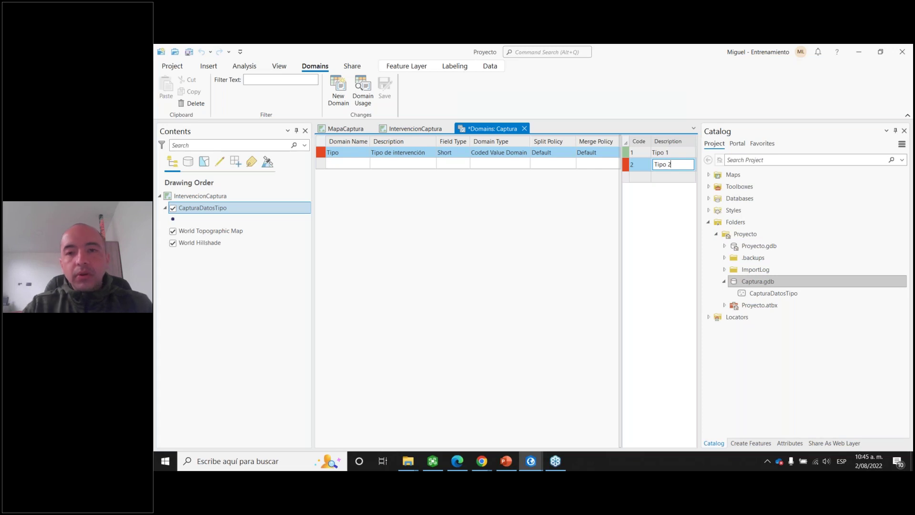
Step: Add code 3 with the description "Tipo 3" to the Tipo domain, and save and close the domains view
{"action": "left_click", "coordinate": [643, 174]}
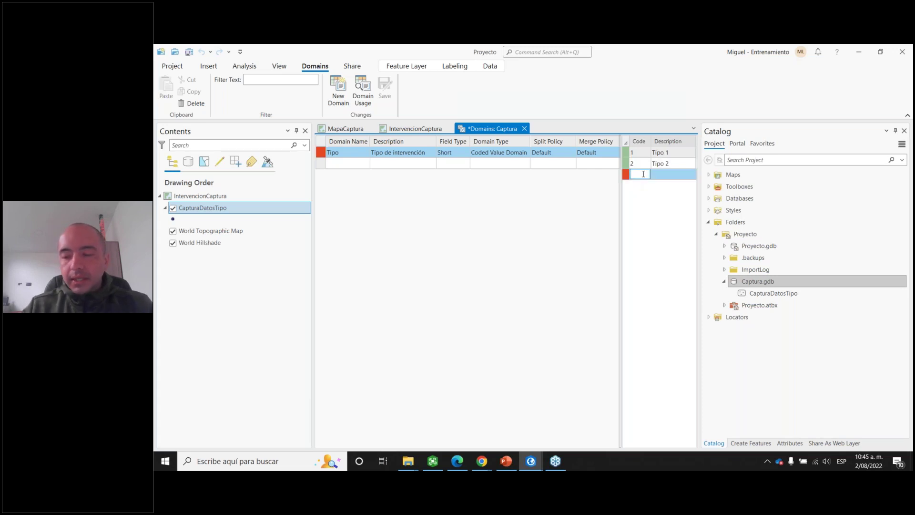
{"action": "type", "text": "3"}
{"action": "key", "text": "Tab"}
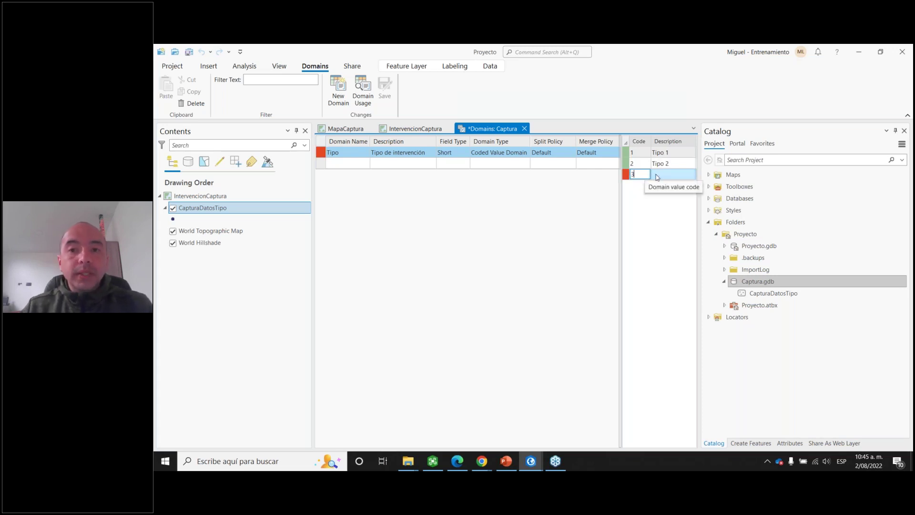
{"action": "type", "text": "Tipo"}
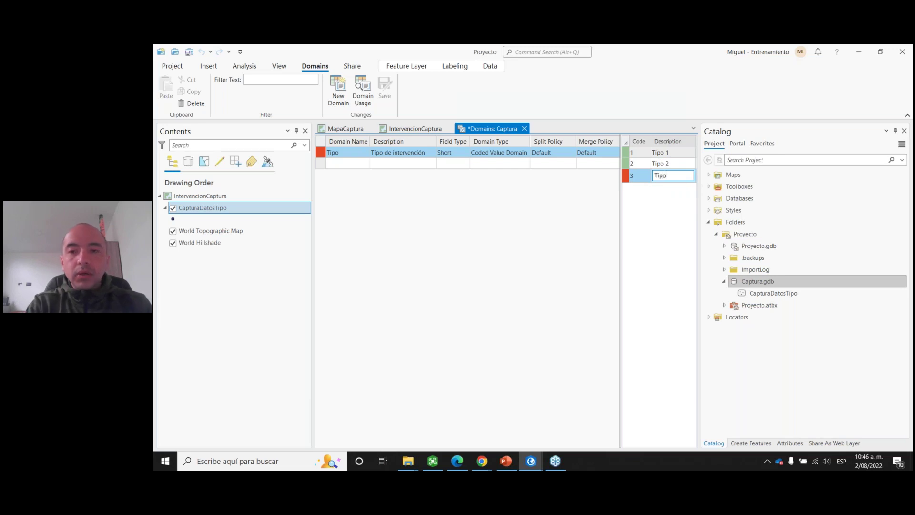
{"action": "type", "text": " 3"}
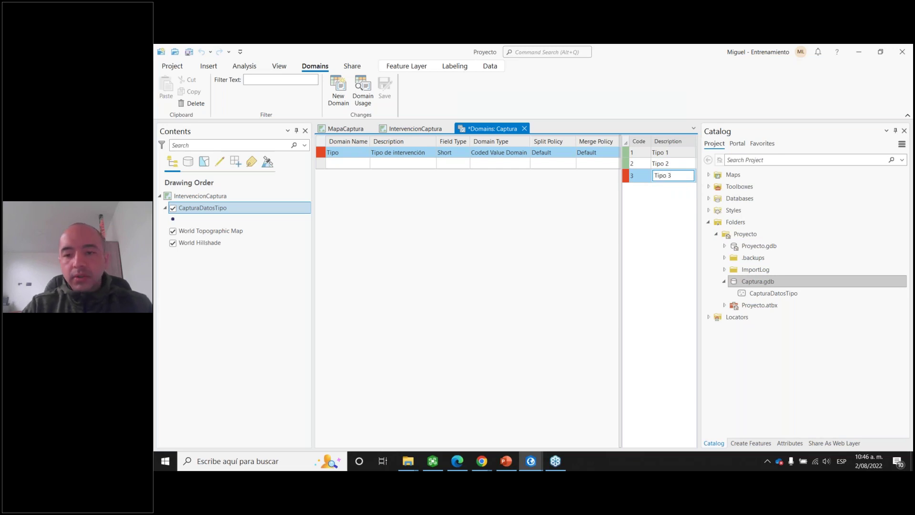
{"action": "key", "text": "Return"}
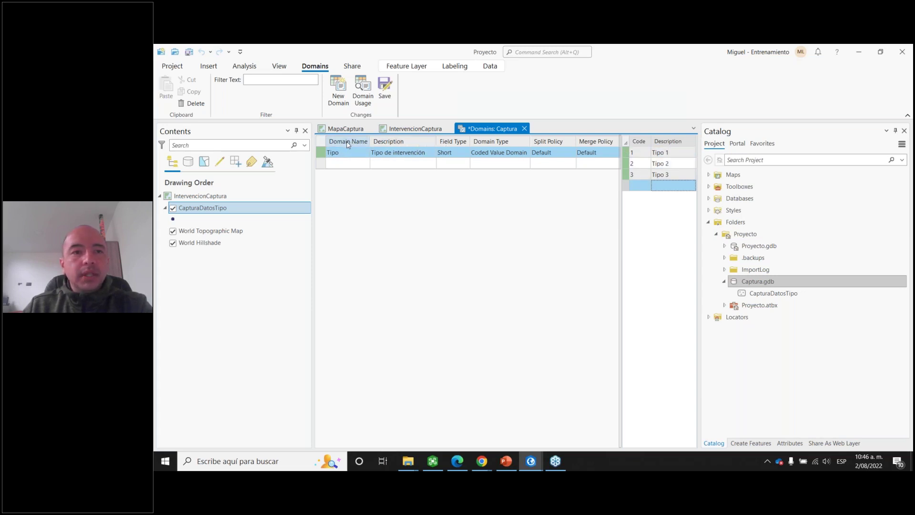
{"action": "left_click", "coordinate": [385, 89]}
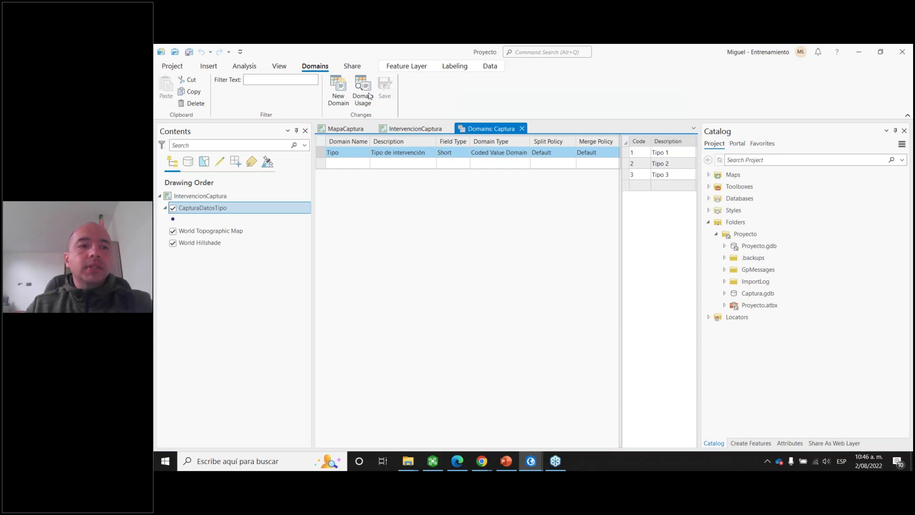
{"action": "left_click", "coordinate": [523, 128]}
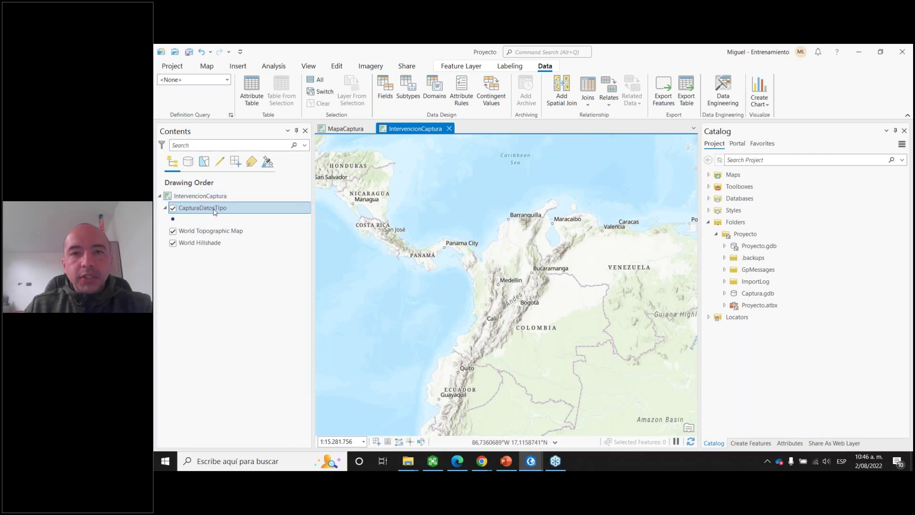
Step: Assign the Tipo domain to the Tipo field of the CapturaDatosTipo layer and save the field changes
{"action": "left_click", "coordinate": [386, 88]}
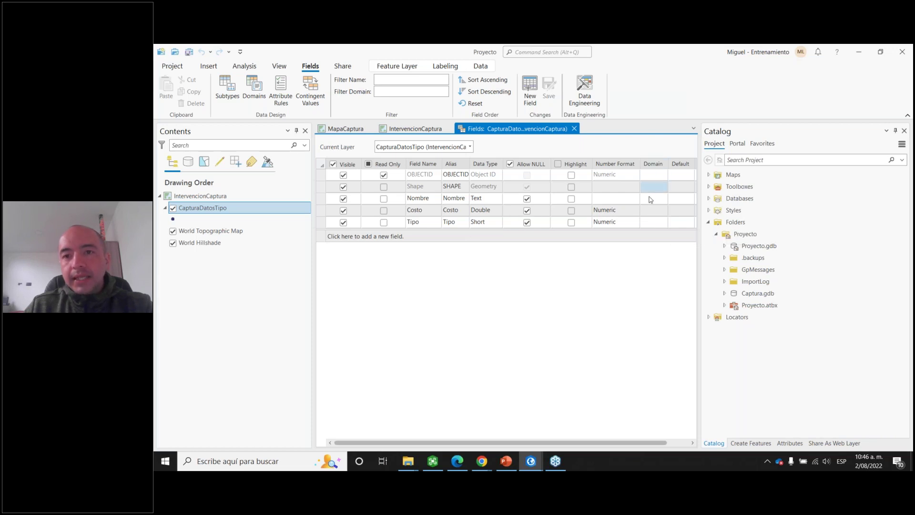
{"action": "left_click", "coordinate": [661, 223]}
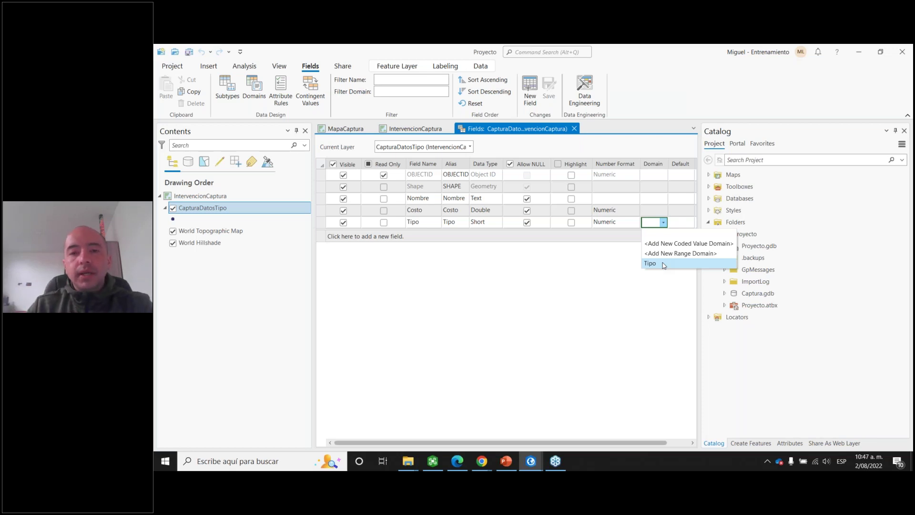
{"action": "left_click", "coordinate": [663, 264]}
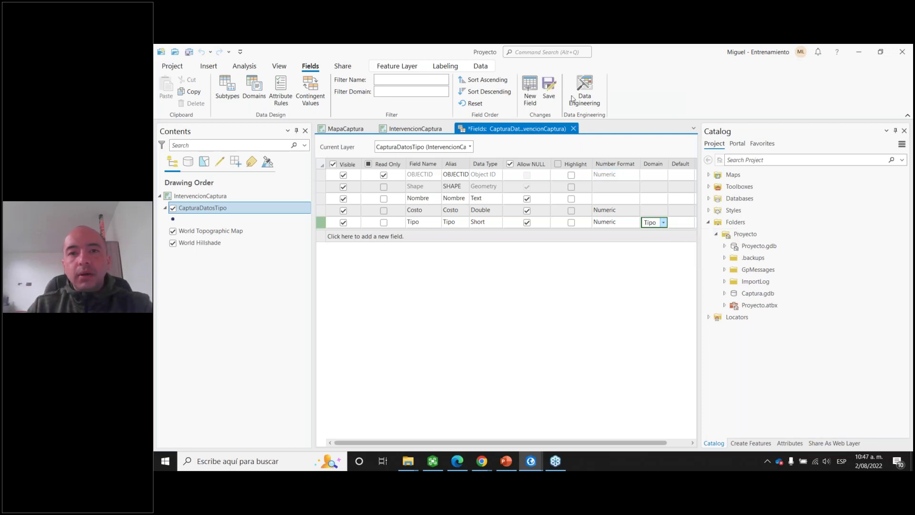
{"action": "left_click", "coordinate": [548, 89]}
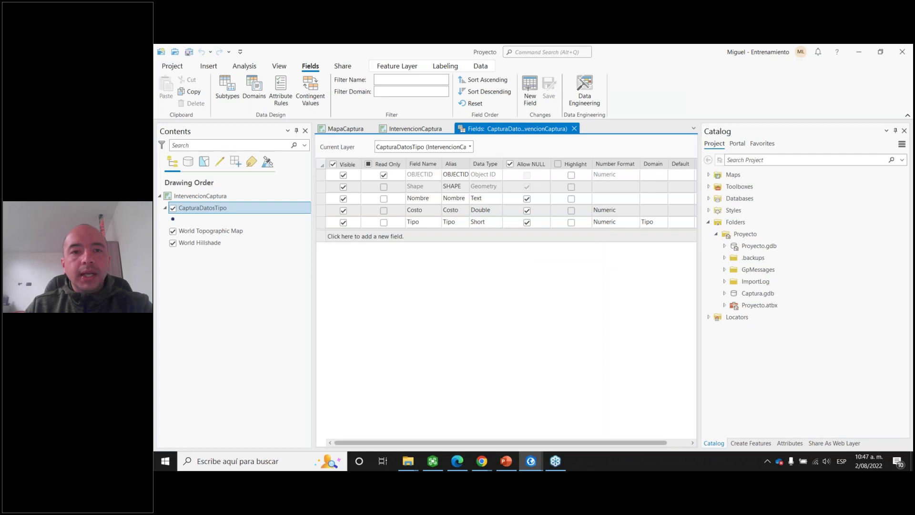
{"action": "left_click", "coordinate": [573, 129]}
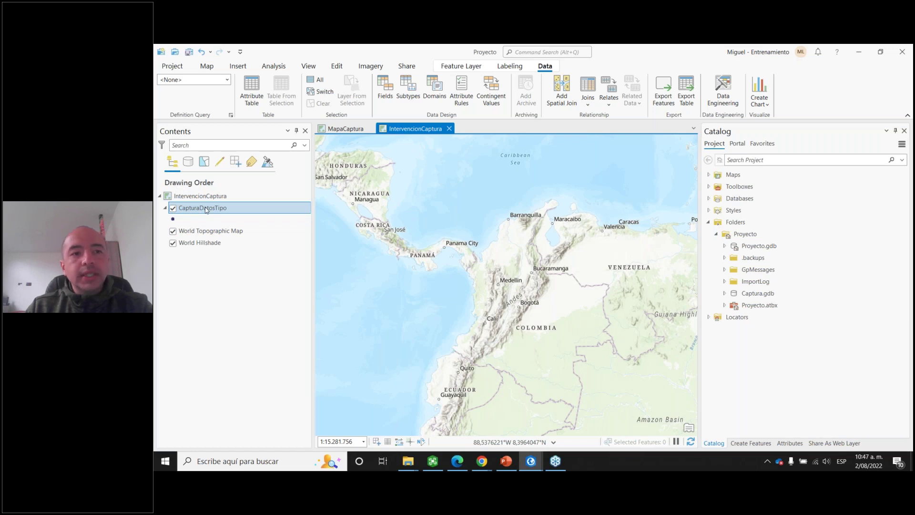
Step: Open the feature creation templates and activate the CapturaDatosTipo point template
{"action": "left_click", "coordinate": [336, 66]}
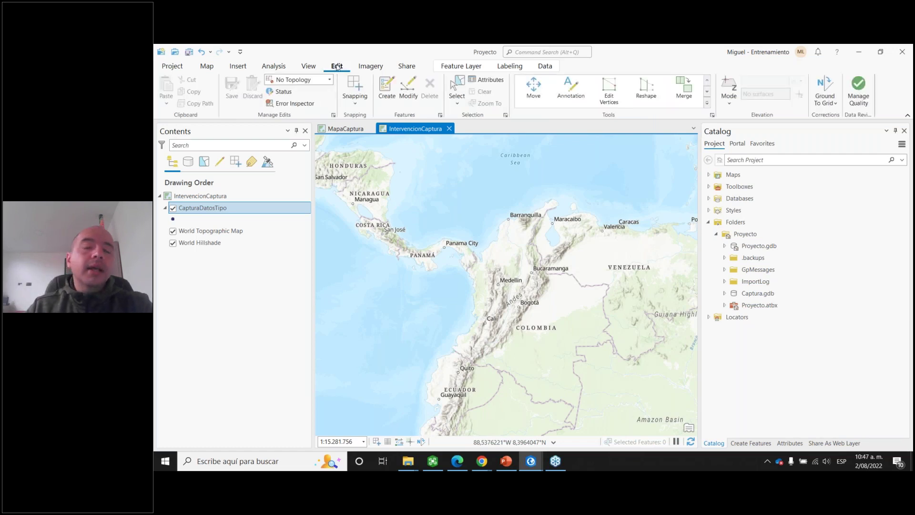
{"action": "left_click", "coordinate": [386, 96]}
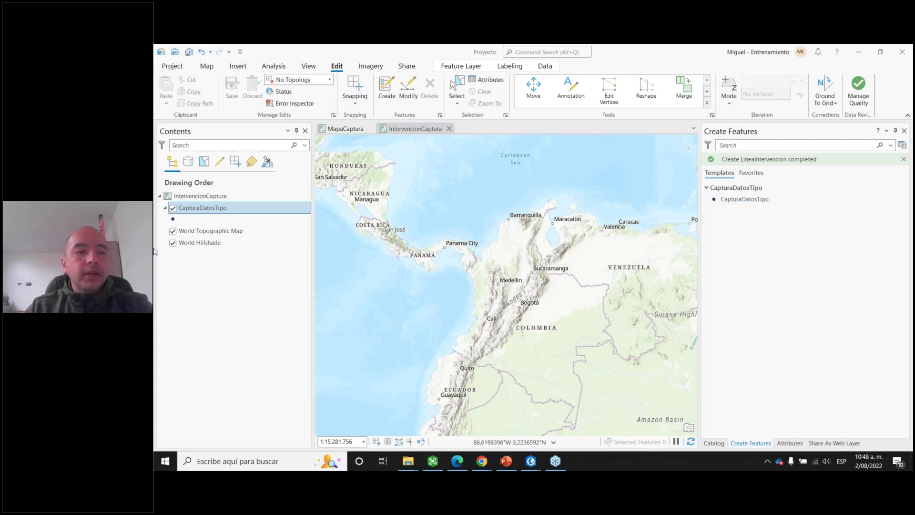
{"action": "left_click", "coordinate": [175, 213]}
{"action": "left_click", "coordinate": [174, 210]}
{"action": "left_click", "coordinate": [174, 209]}
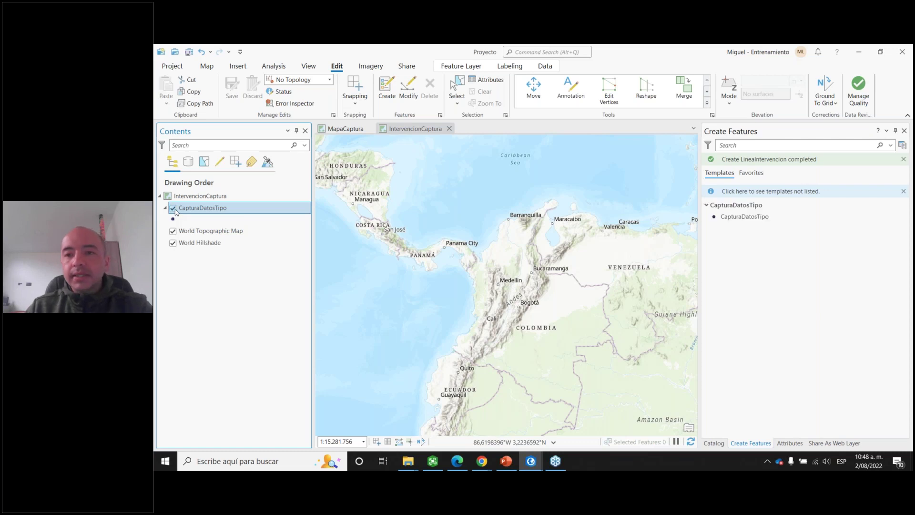
{"action": "left_click", "coordinate": [744, 205]}
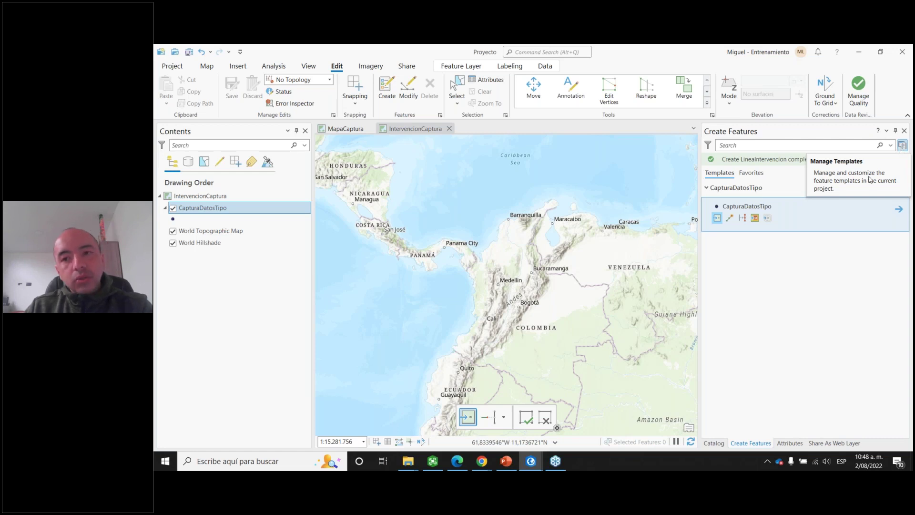
{"action": "left_click", "coordinate": [771, 282]}
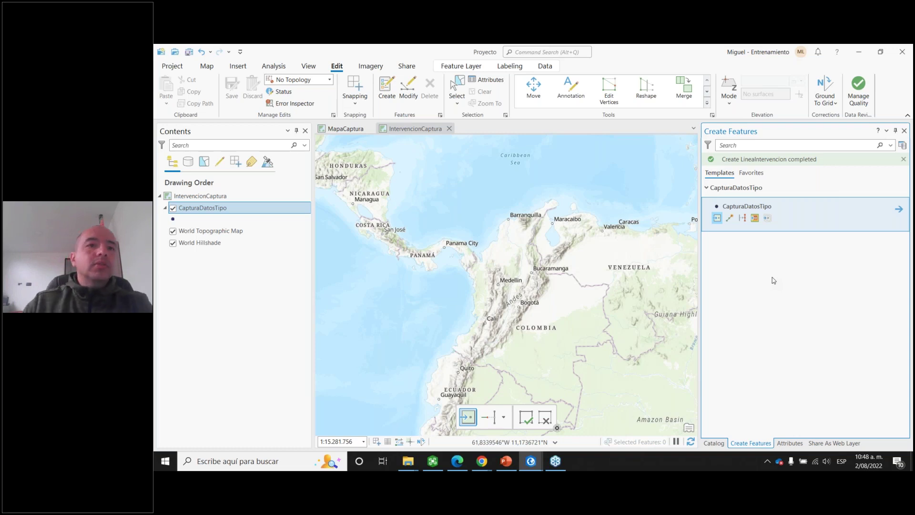
{"action": "left_click", "coordinate": [664, 260]}
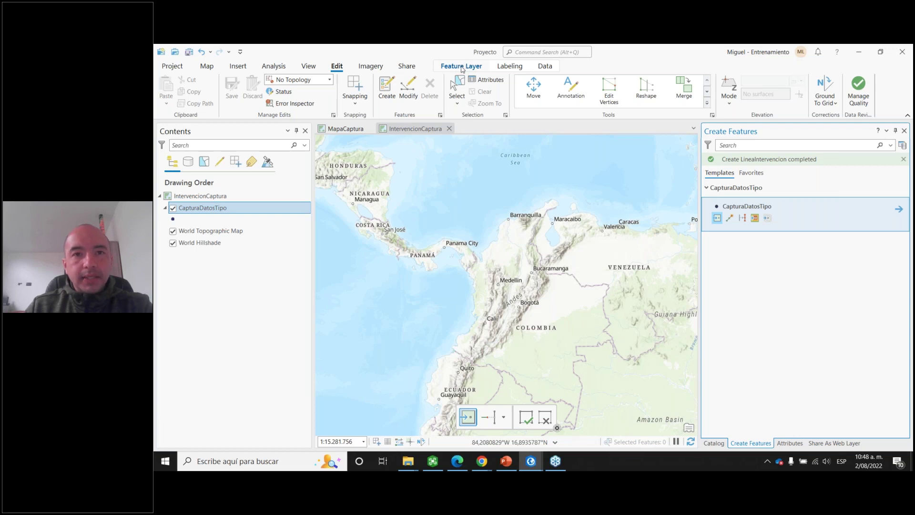
Step: Symbolize the CapturaDatosTipo layer with unique values based on the Tipo field
{"action": "left_click", "coordinate": [461, 67]}
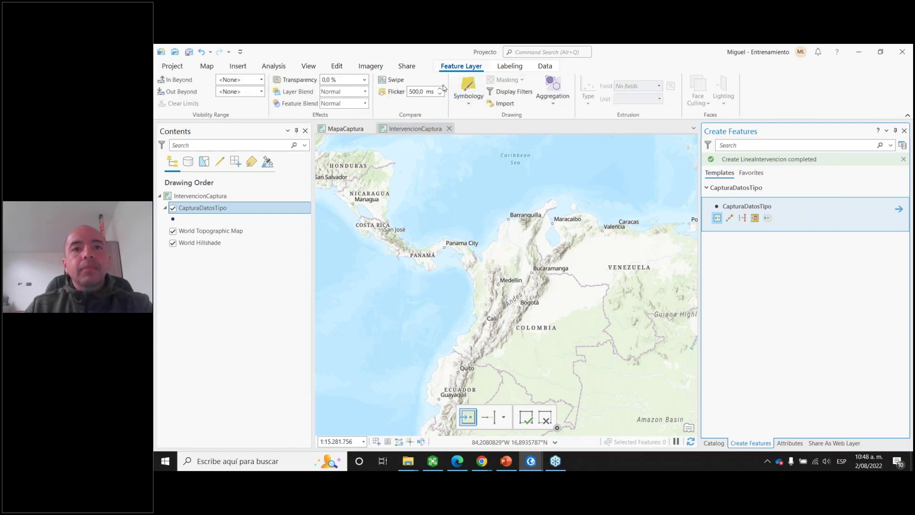
{"action": "left_click", "coordinate": [465, 104]}
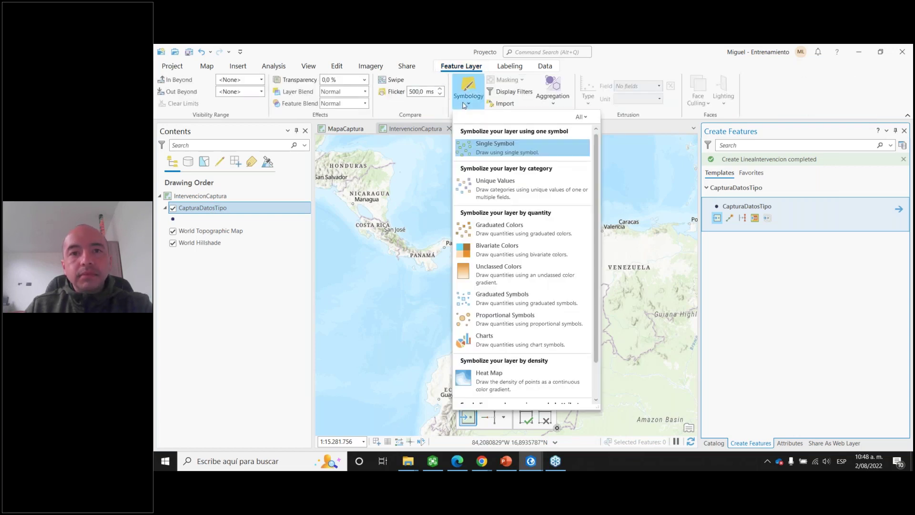
{"action": "left_click", "coordinate": [464, 190]}
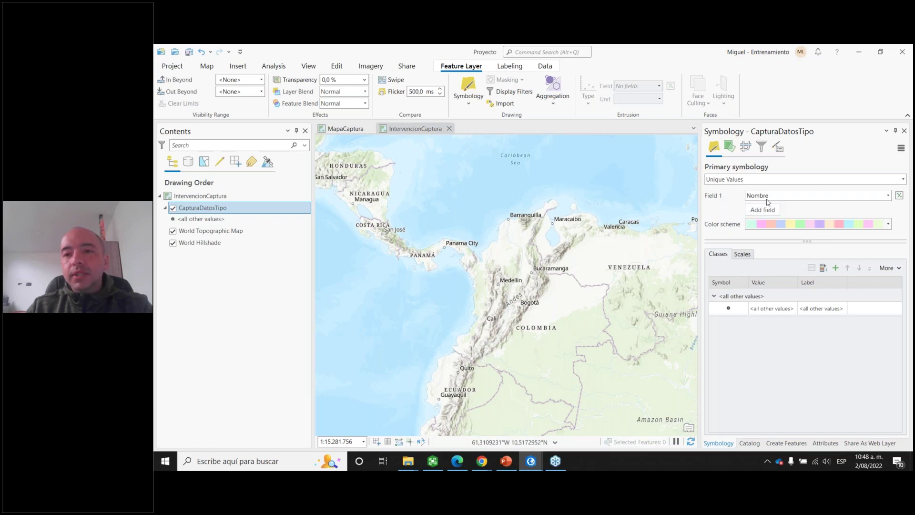
{"action": "left_click", "coordinate": [888, 196]}
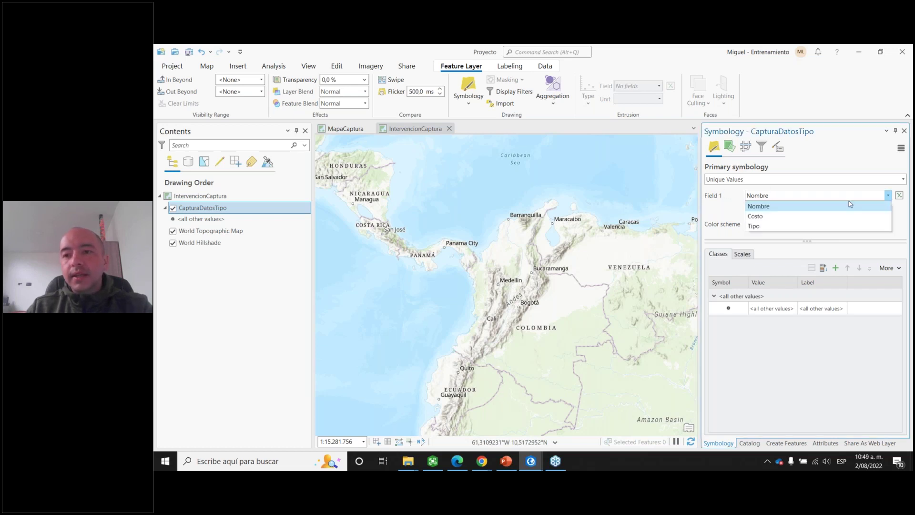
{"action": "left_click", "coordinate": [770, 228]}
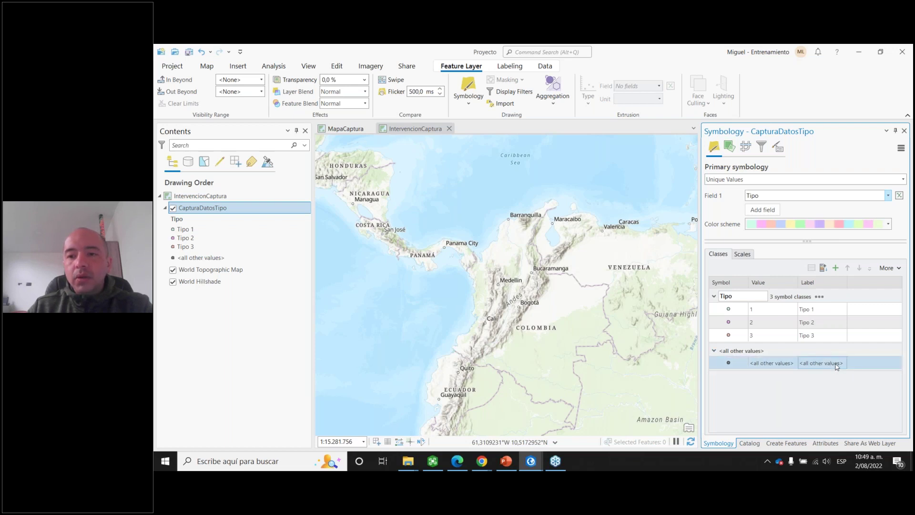
{"action": "left_click", "coordinate": [759, 406]}
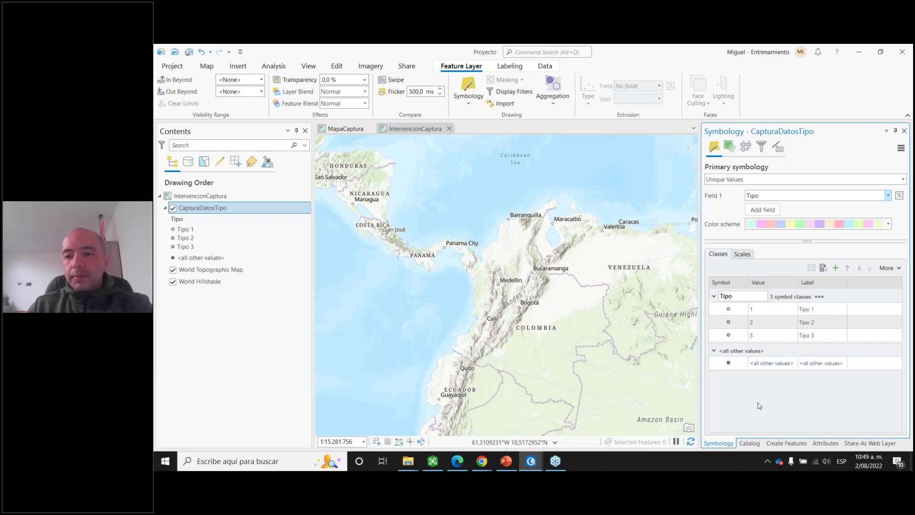
Step: Set the Tipo 1 class symbol's size to 6 pt, and replace the symbol with Circle 3 from the ArcGIS 2D gallery
{"action": "left_click", "coordinate": [730, 310]}
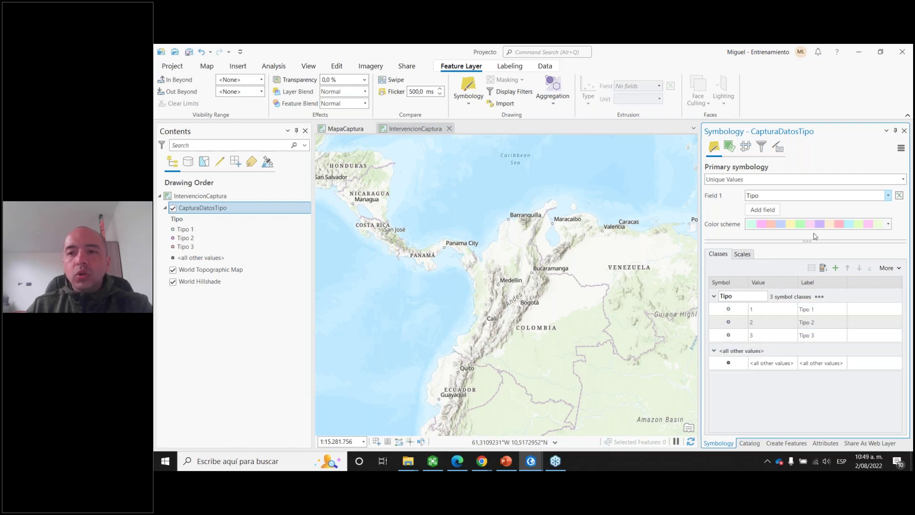
{"action": "left_click", "coordinate": [728, 310]}
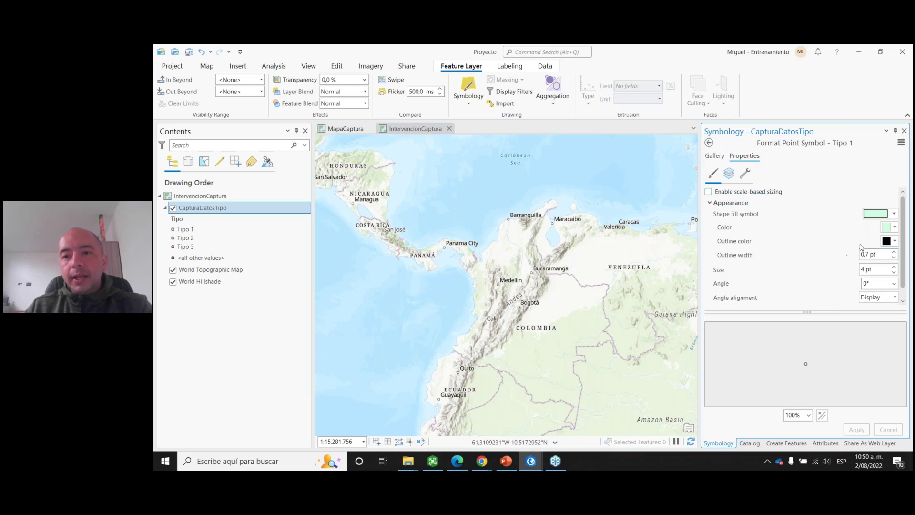
{"action": "left_click", "coordinate": [894, 268]}
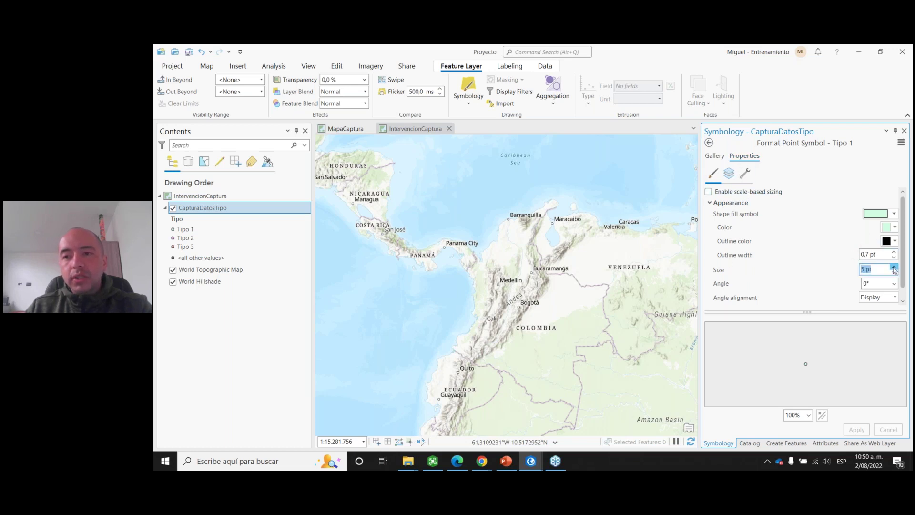
{"action": "left_click", "coordinate": [894, 268]}
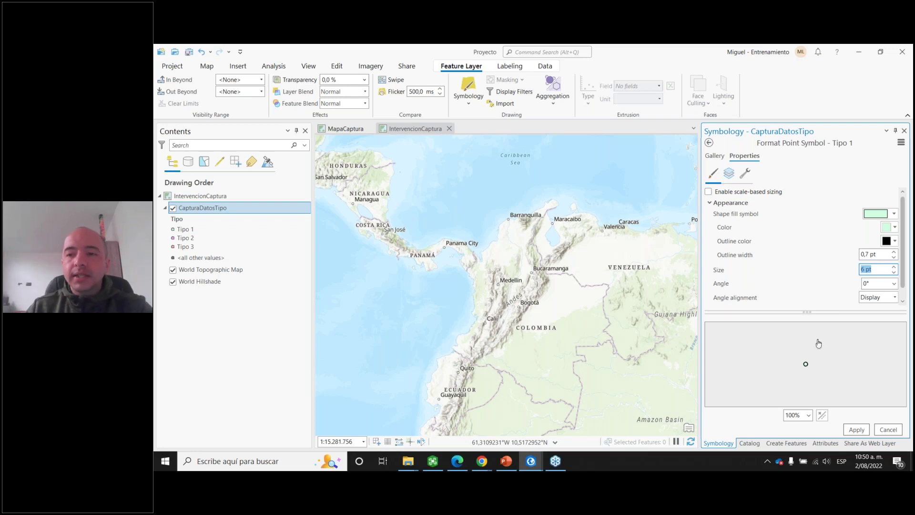
{"action": "left_click", "coordinate": [713, 156]}
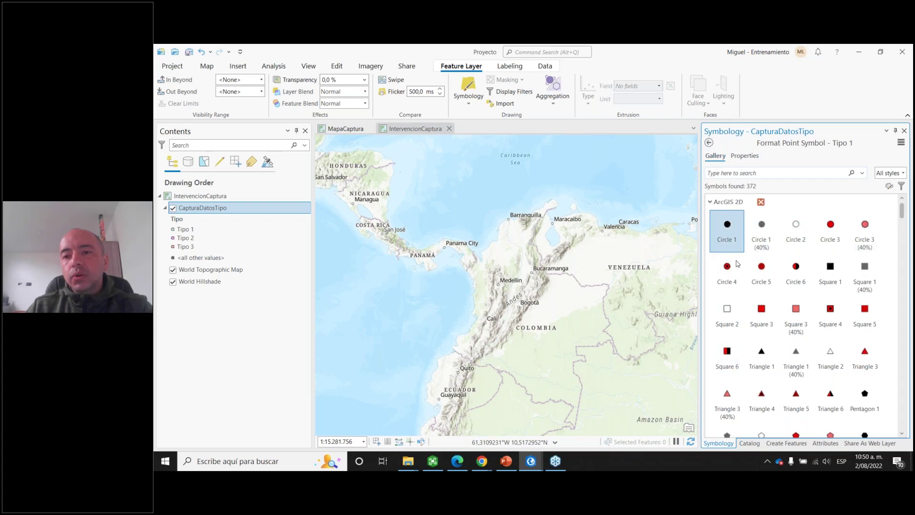
{"action": "scroll", "coordinate": [762, 351], "scroll_direction": "down", "scroll_amount": 4}
{"action": "scroll", "coordinate": [763, 348], "scroll_direction": "up", "scroll_amount": 4}
{"action": "left_click", "coordinate": [839, 224]}
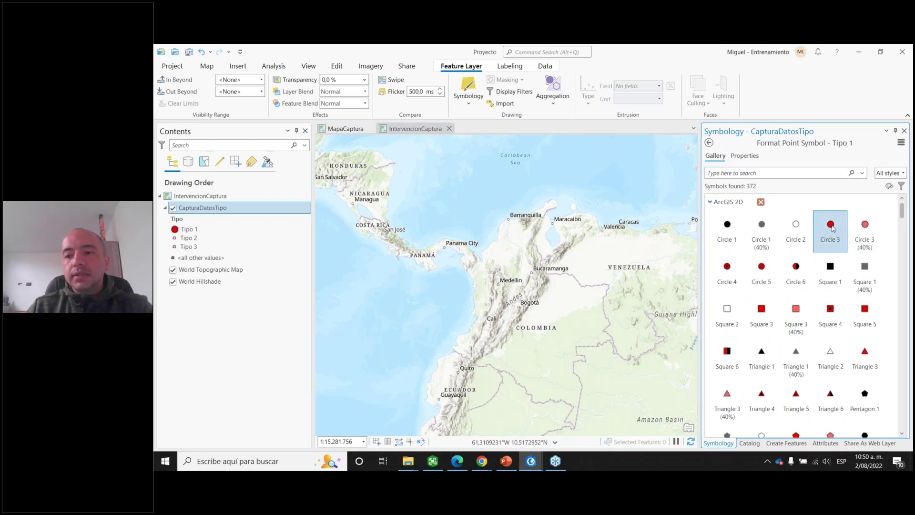
{"action": "left_click", "coordinate": [710, 143]}
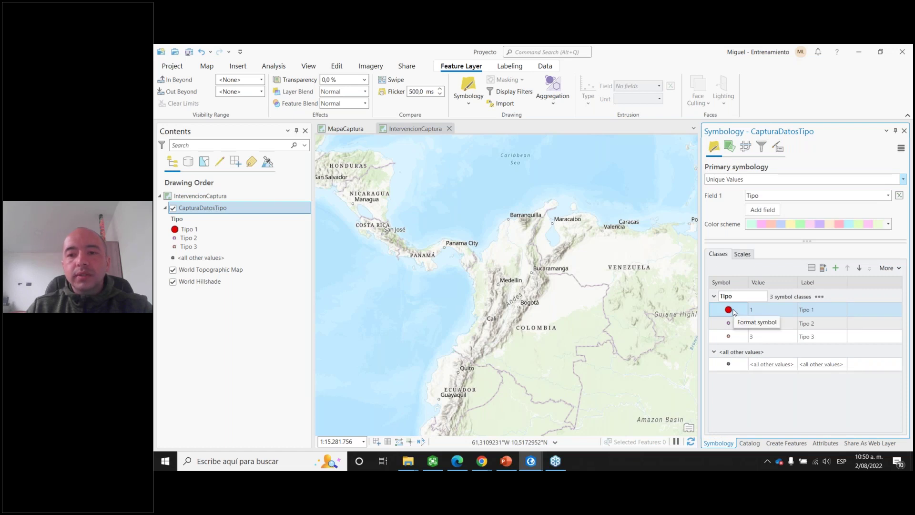
{"action": "left_click", "coordinate": [730, 337], "text": "ctrl"}
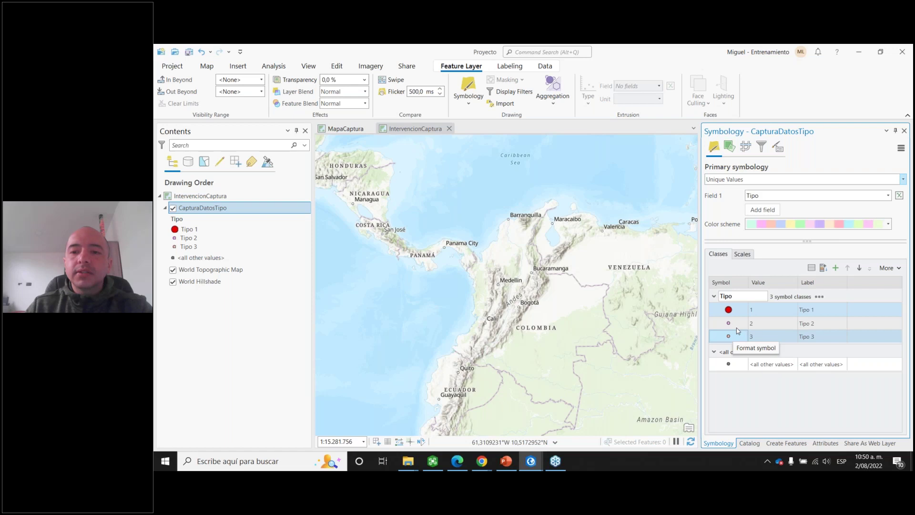
{"action": "left_click", "coordinate": [734, 336], "text": "ctrl"}
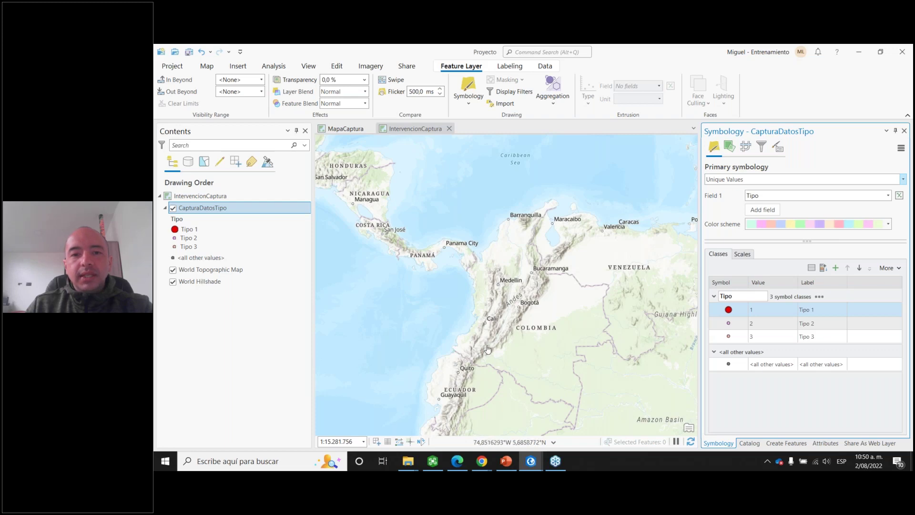
Step: Create a Tipo 3 point feature on Carrera 23 in Cali, northwest of the city label
{"action": "scroll", "coordinate": [489, 329], "scroll_direction": "up", "scroll_amount": 10}
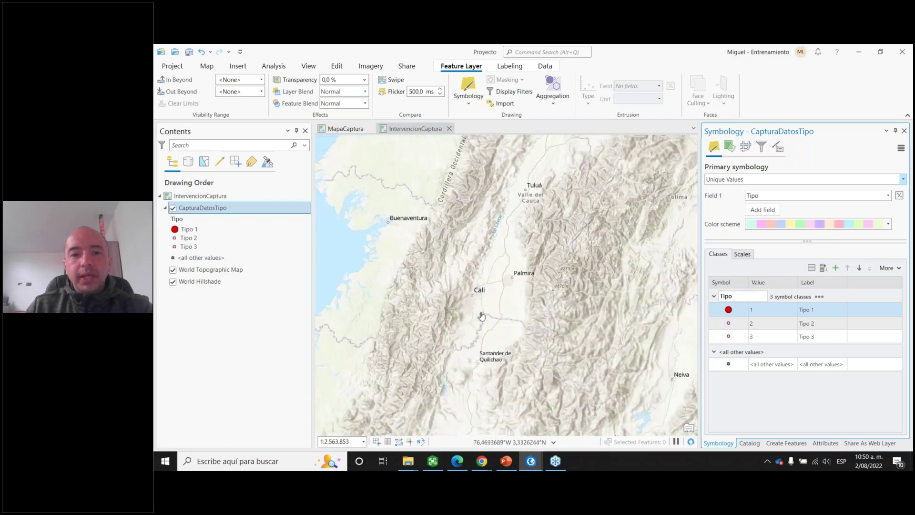
{"action": "scroll", "coordinate": [481, 314], "scroll_direction": "up", "scroll_amount": 5}
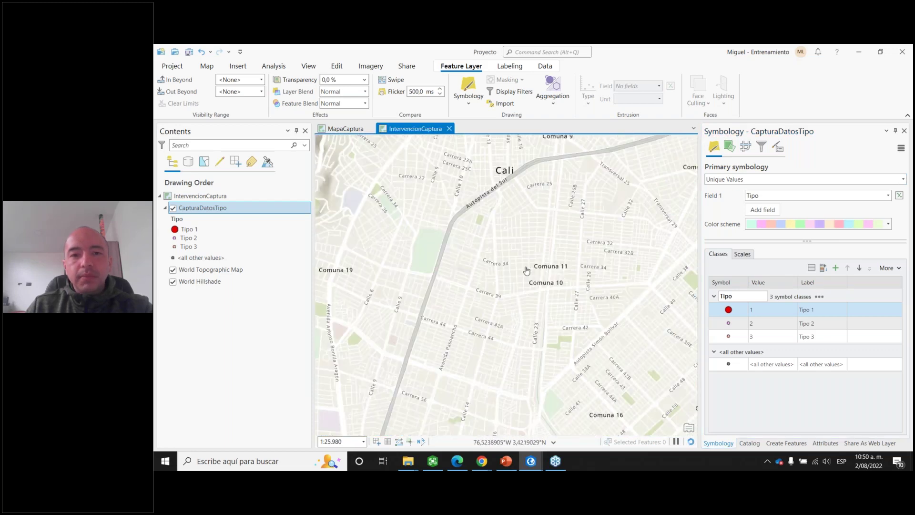
{"action": "scroll", "coordinate": [508, 261], "scroll_direction": "up", "scroll_amount": 2}
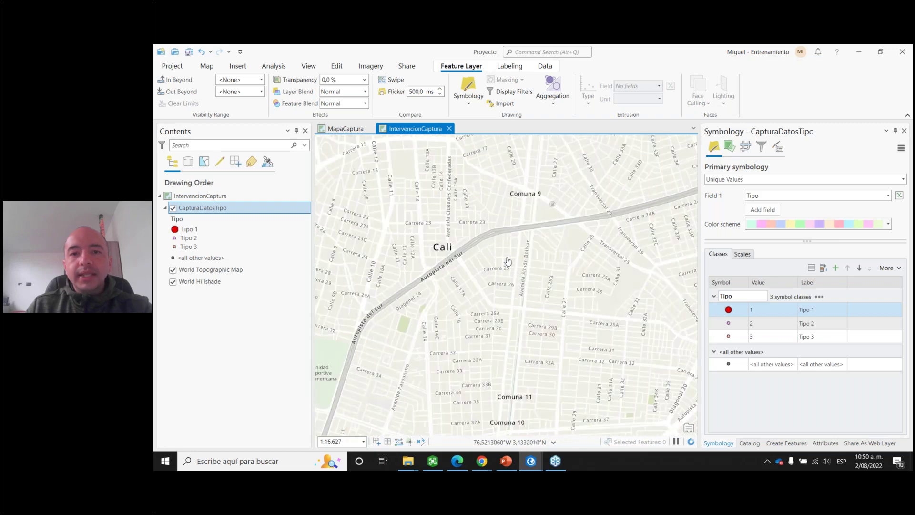
{"action": "scroll", "coordinate": [476, 287], "scroll_direction": "up", "scroll_amount": 1}
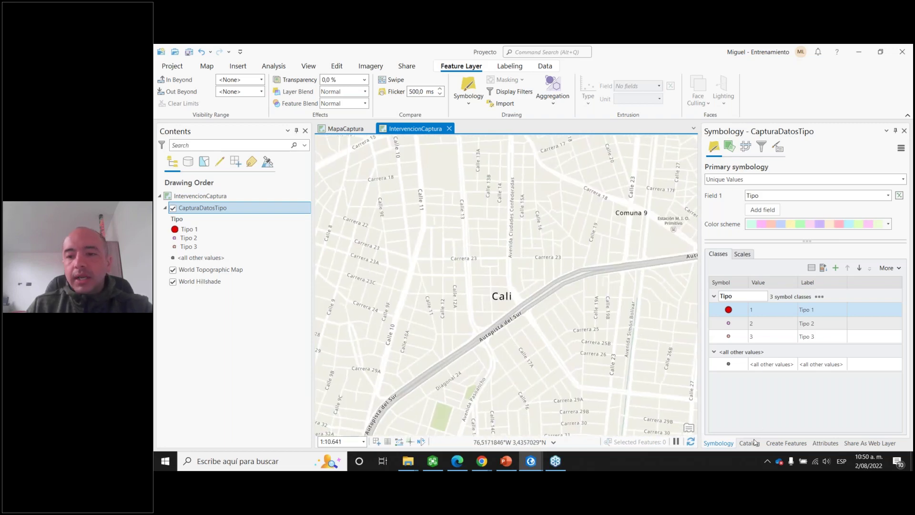
{"action": "left_click", "coordinate": [785, 444]}
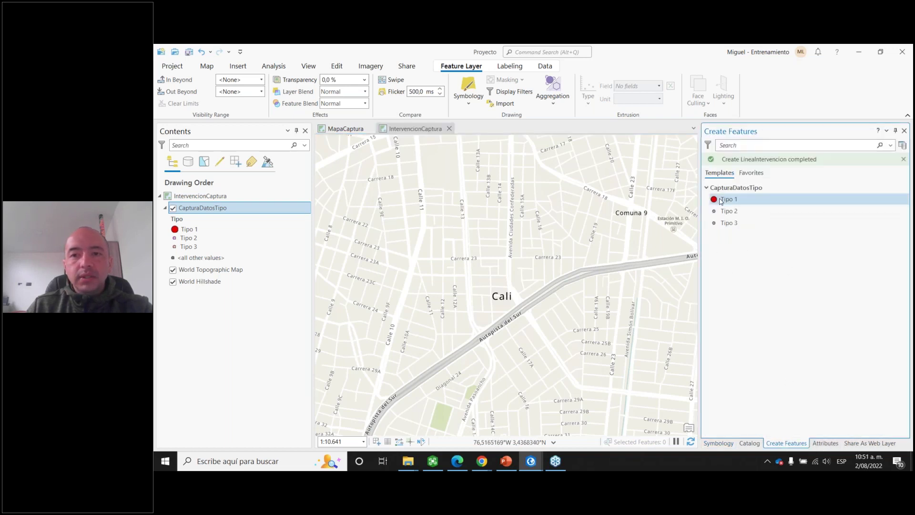
{"action": "left_click", "coordinate": [728, 224]}
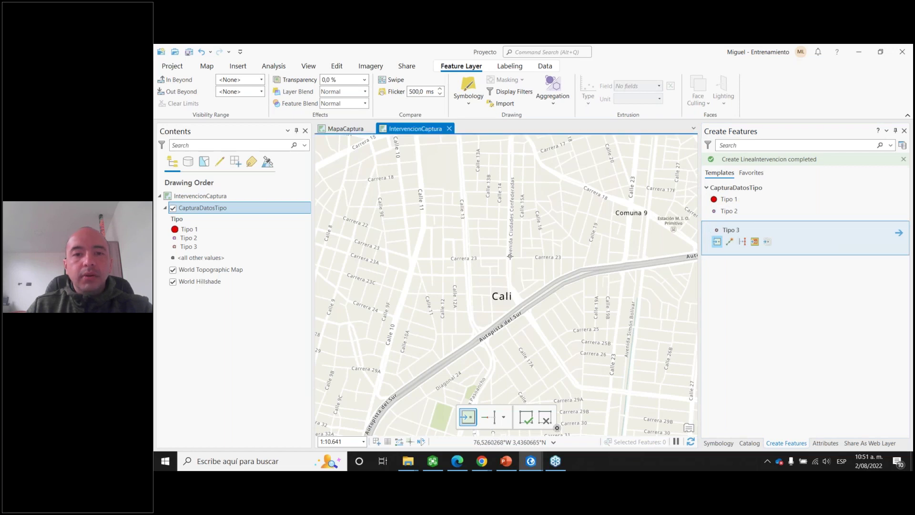
{"action": "left_click", "coordinate": [467, 259]}
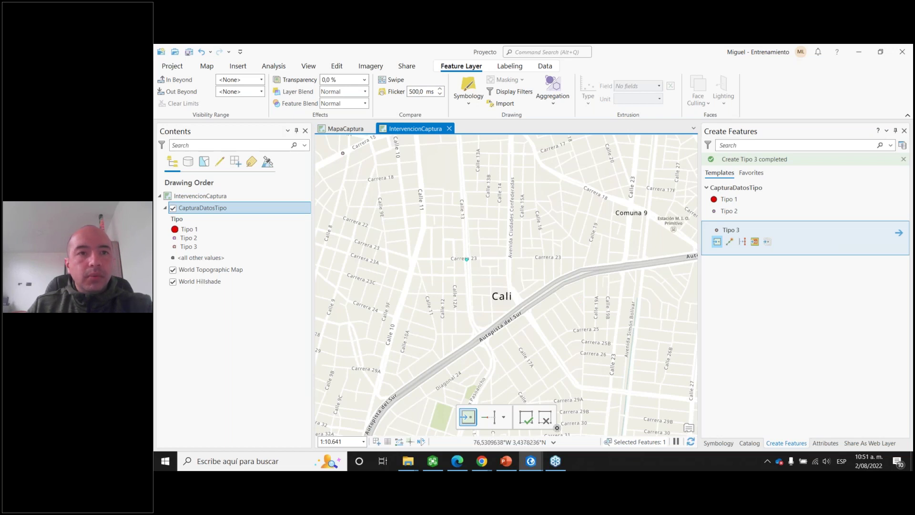
Step: Save all edits and clear the feature selection
{"action": "left_click", "coordinate": [337, 65]}
{"action": "left_click", "coordinate": [231, 89]}
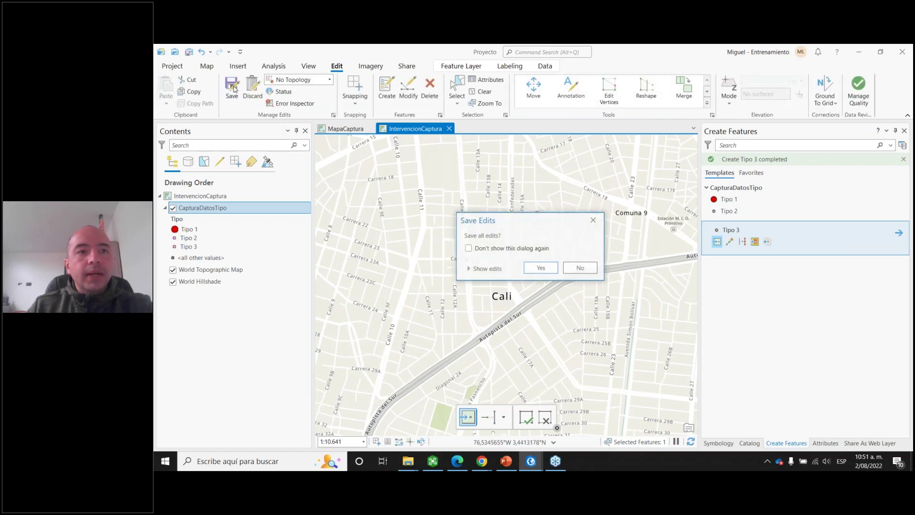
{"action": "left_click", "coordinate": [541, 267]}
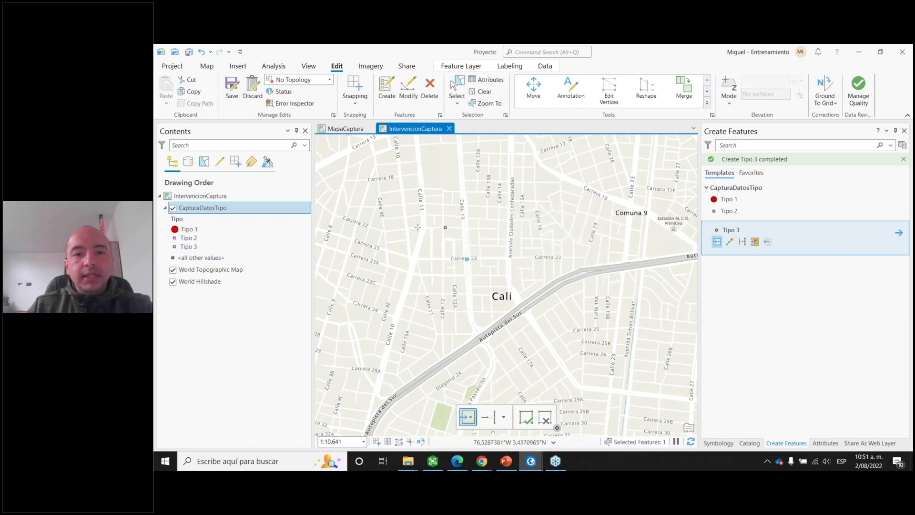
{"action": "left_click", "coordinate": [477, 93]}
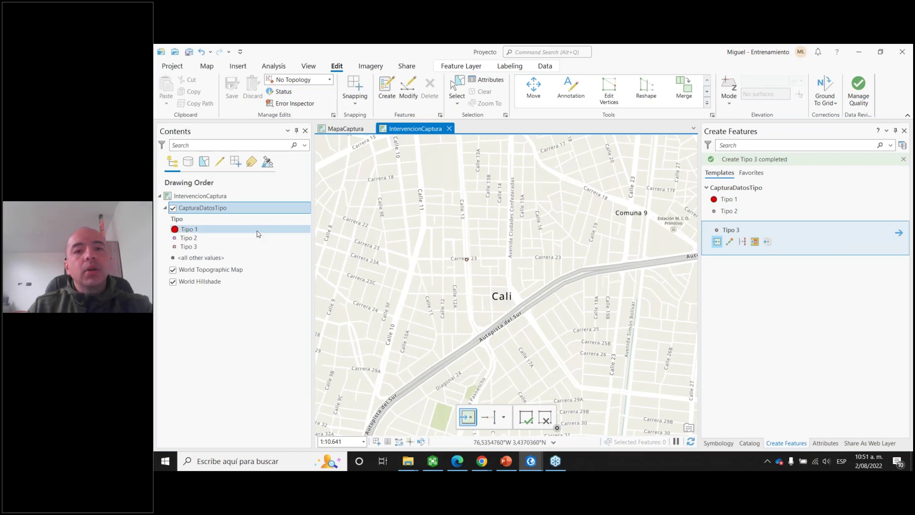
Step: Start sharing the map as a web layer with the summary "Captura de datos en campo" and tags "captura, datos, captura de datos"
{"action": "left_click", "coordinate": [405, 63]}
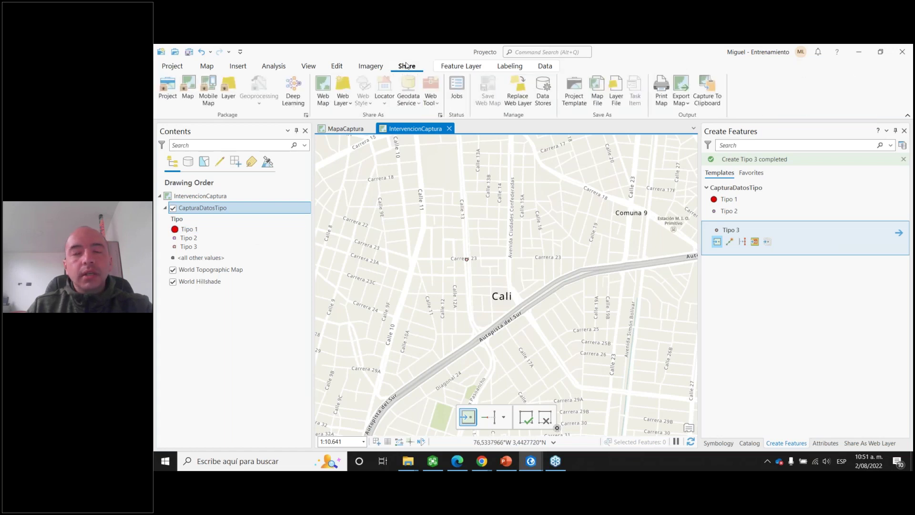
{"action": "left_click", "coordinate": [342, 91]}
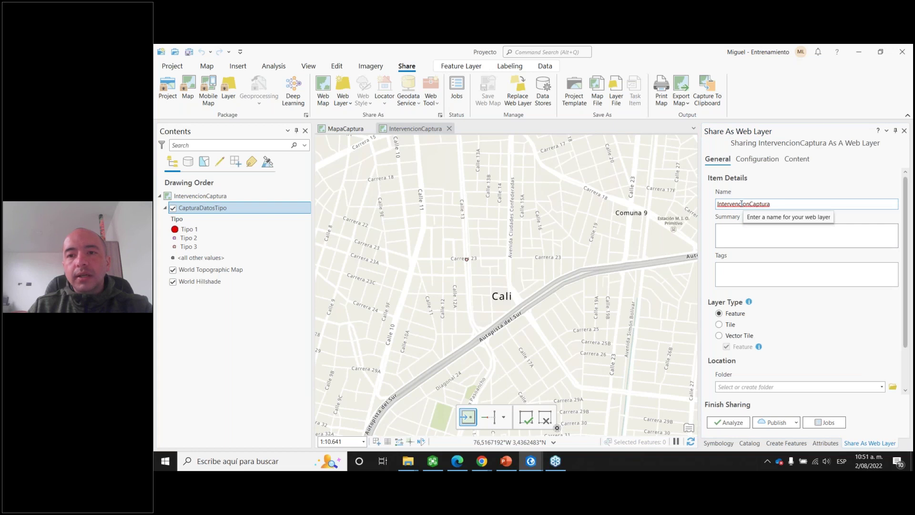
{"action": "left_click", "coordinate": [742, 231]}
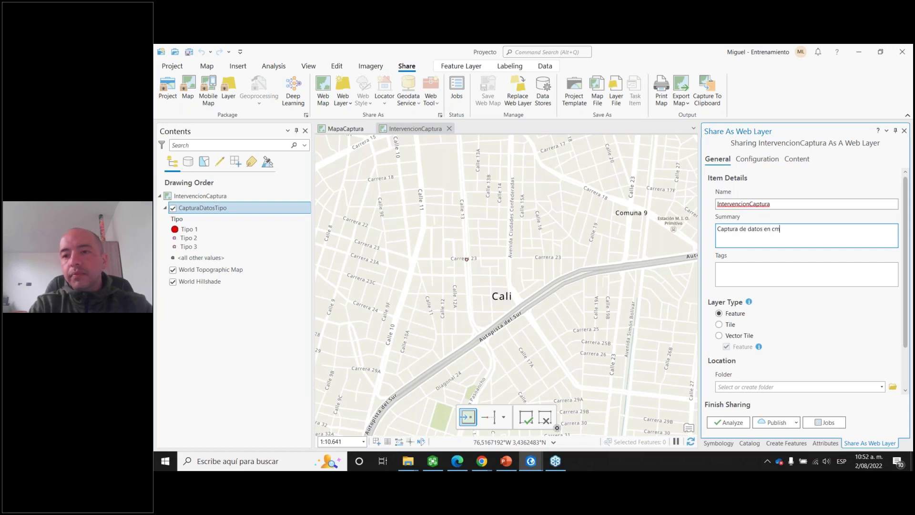
{"action": "left_click", "coordinate": [751, 276]}
{"action": "type", "text": "captura,"}
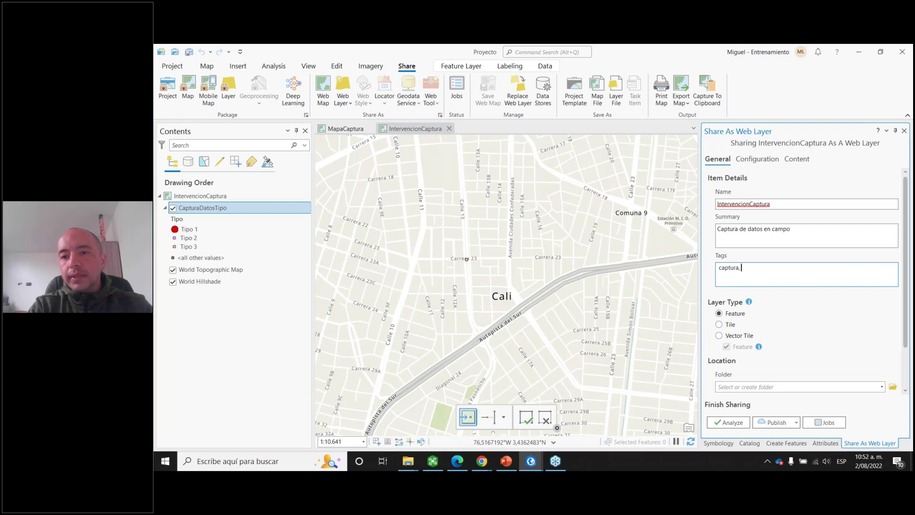
{"action": "type", "text": "datos, captura de datos"}
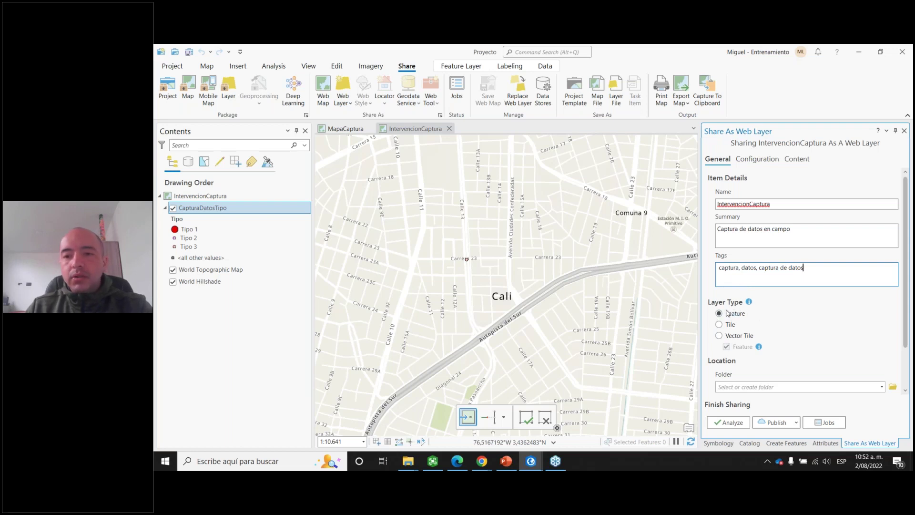
Step: Enable editing in the web layer's feature properties, allowing editors to add, delete and update attributes and geometry
{"action": "scroll", "coordinate": [768, 331], "scroll_direction": "down", "scroll_amount": 2}
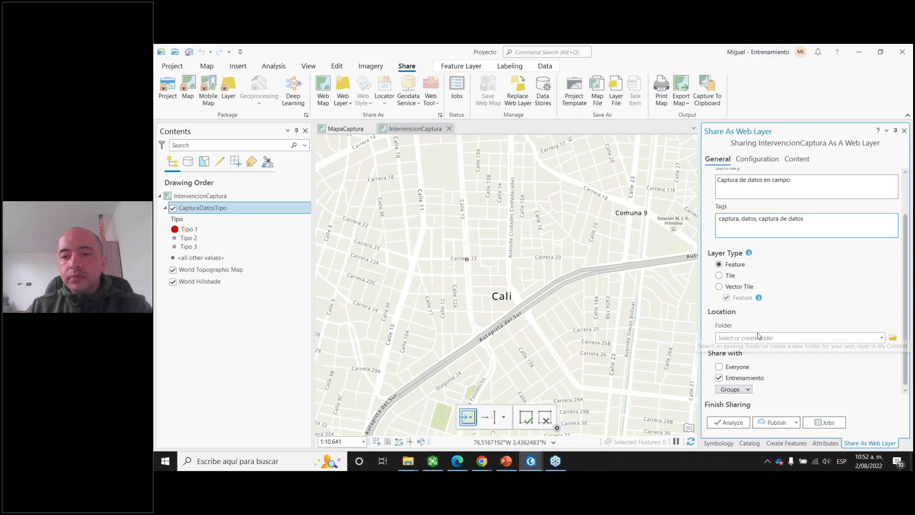
{"action": "scroll", "coordinate": [757, 336], "scroll_direction": "up", "scroll_amount": 2}
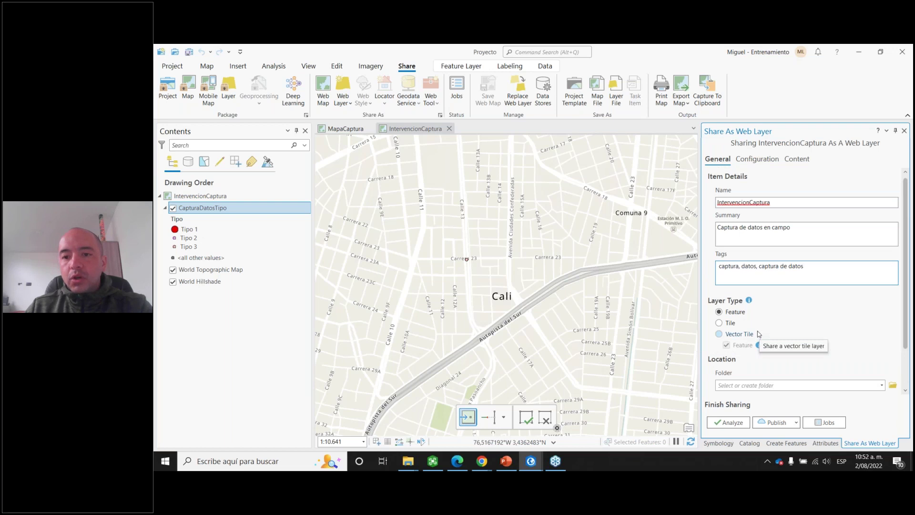
{"action": "scroll", "coordinate": [758, 334], "scroll_direction": "down", "scroll_amount": 2}
{"action": "left_click", "coordinate": [759, 160]}
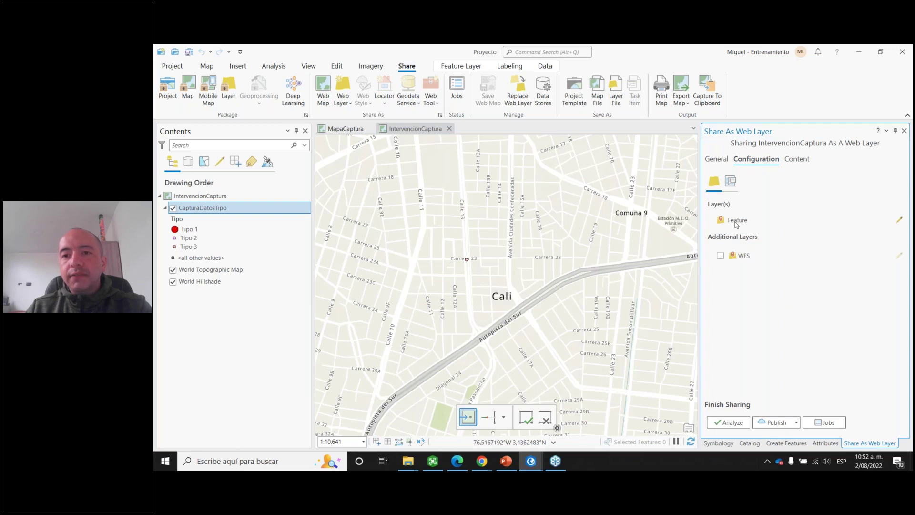
{"action": "left_click", "coordinate": [899, 221]}
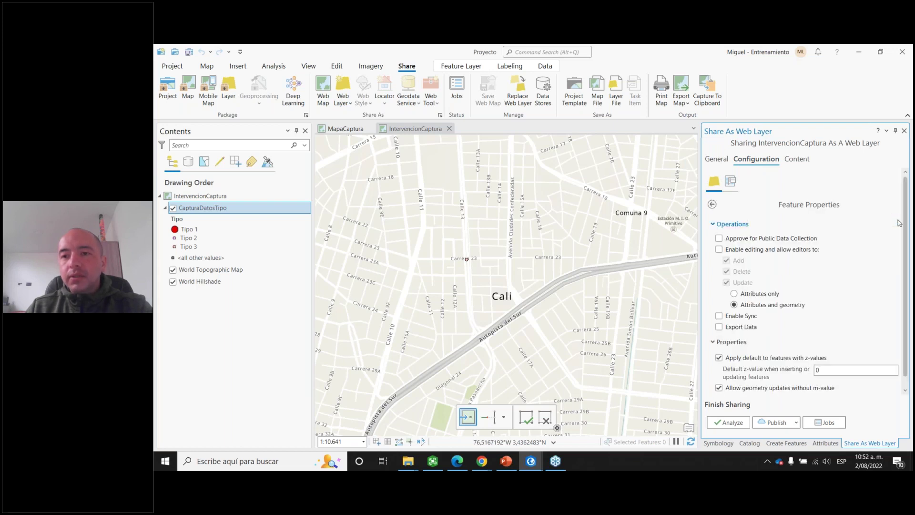
{"action": "left_click", "coordinate": [719, 251]}
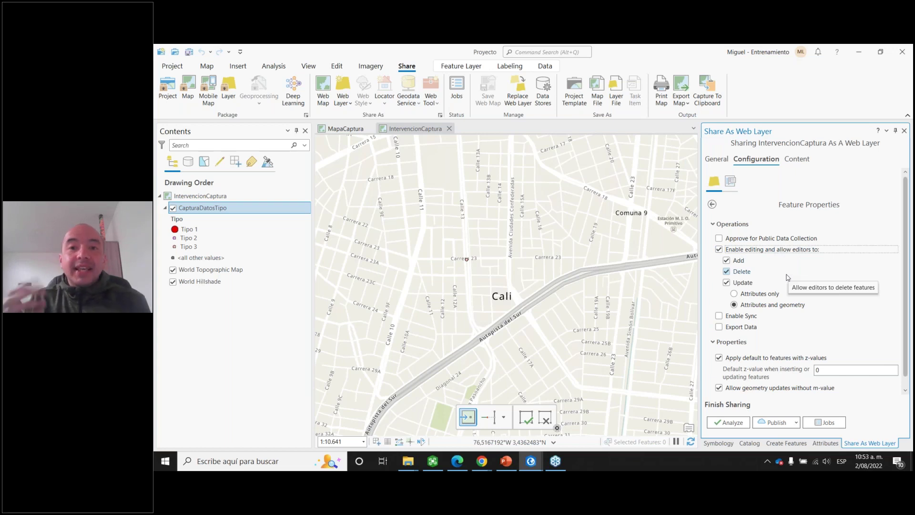
{"action": "left_click", "coordinate": [727, 272]}
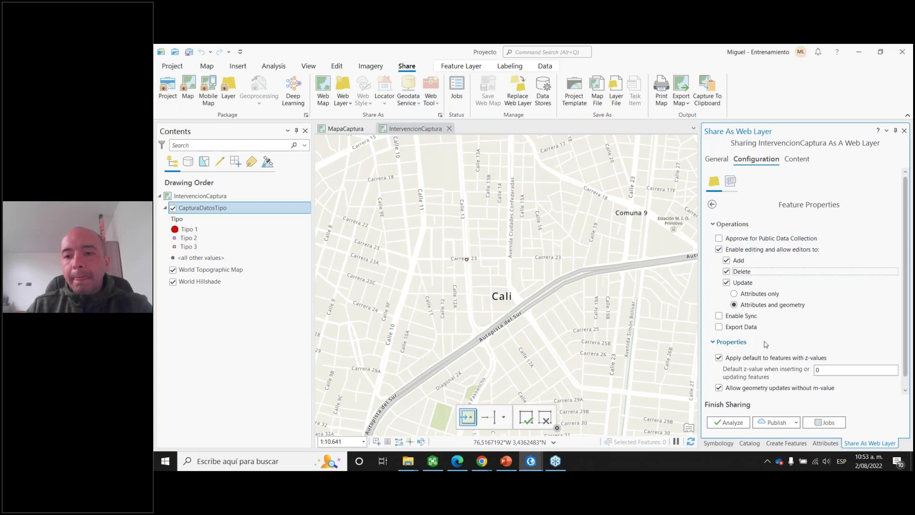
{"action": "scroll", "coordinate": [767, 315], "scroll_direction": "down", "scroll_amount": 1}
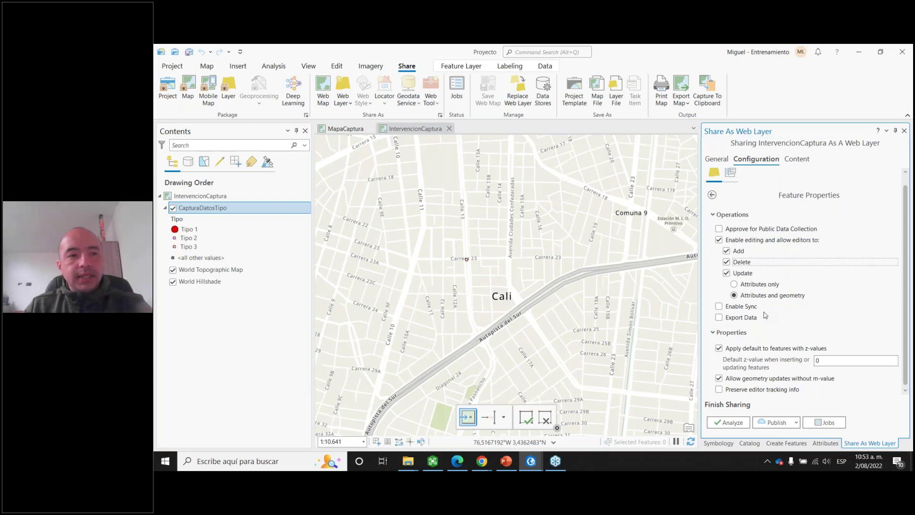
Step: Analyze the web layer and resolve error 00374 by allowing assignment of unique numeric IDs in the map's properties
{"action": "left_click", "coordinate": [723, 423]}
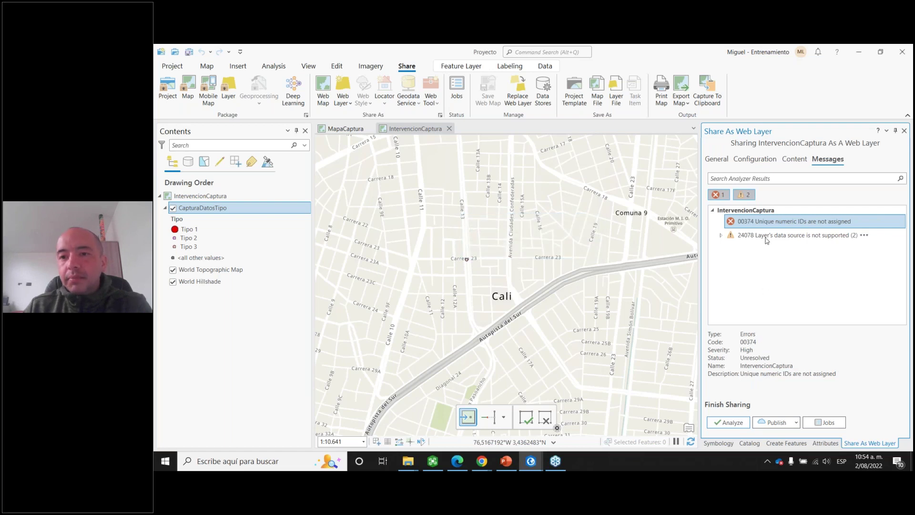
{"action": "left_click", "coordinate": [721, 235]}
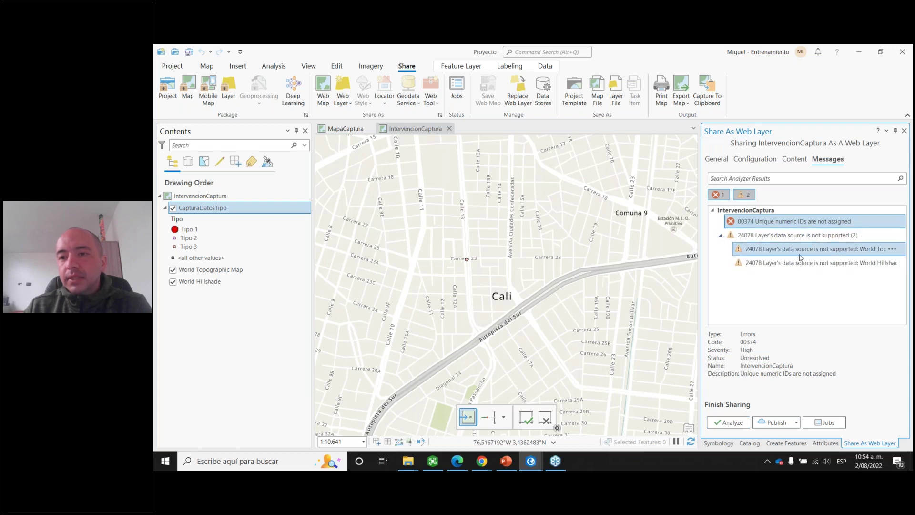
{"action": "left_click", "coordinate": [858, 222]}
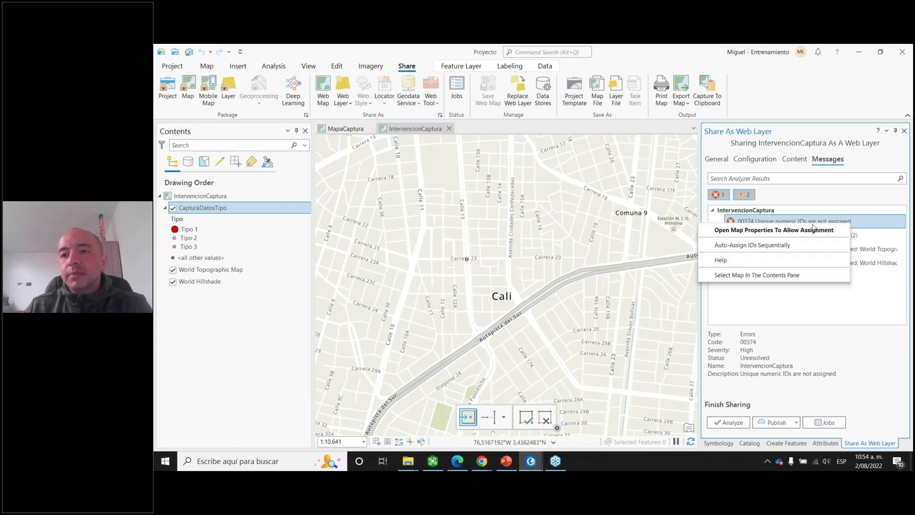
{"action": "left_click", "coordinate": [797, 231]}
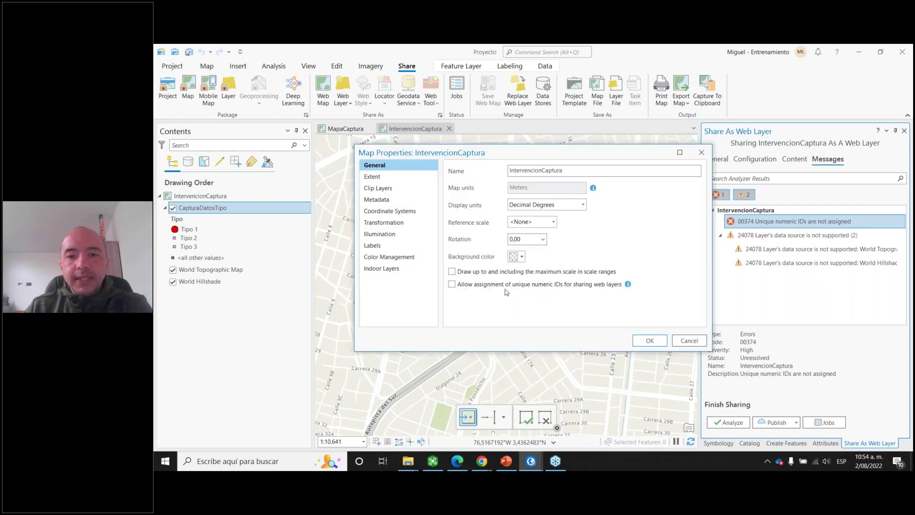
{"action": "left_click", "coordinate": [459, 286]}
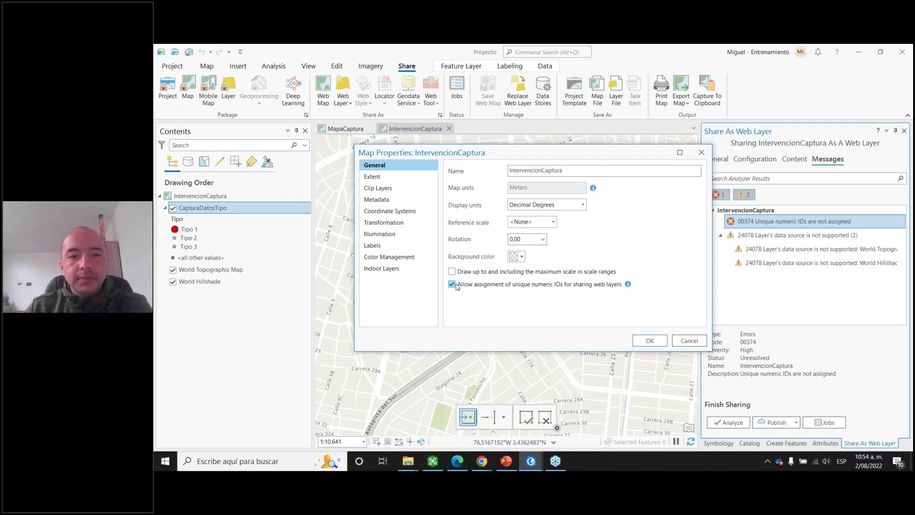
{"action": "left_click", "coordinate": [649, 342]}
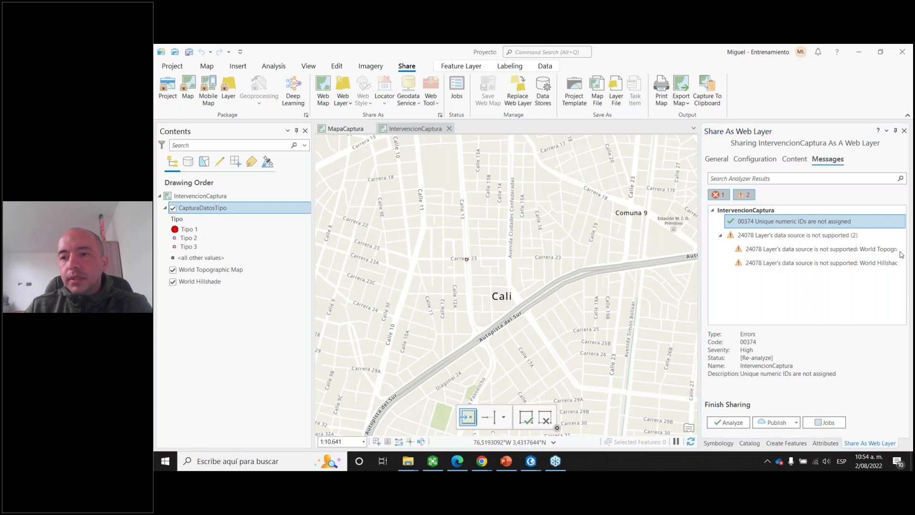
Step: Remove the World Topographic Map and World Hillshade layers from the IntervencionCaptura map
{"action": "right_click", "coordinate": [765, 251]}
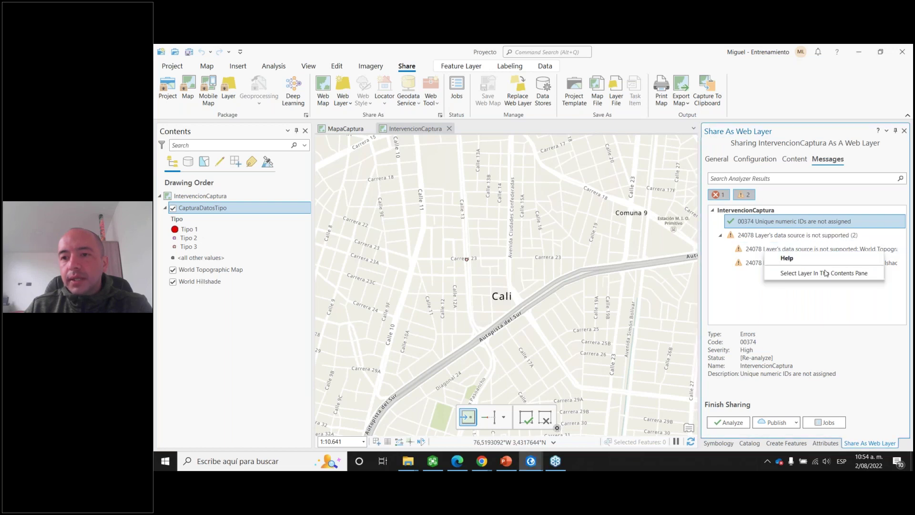
{"action": "left_click", "coordinate": [782, 273]}
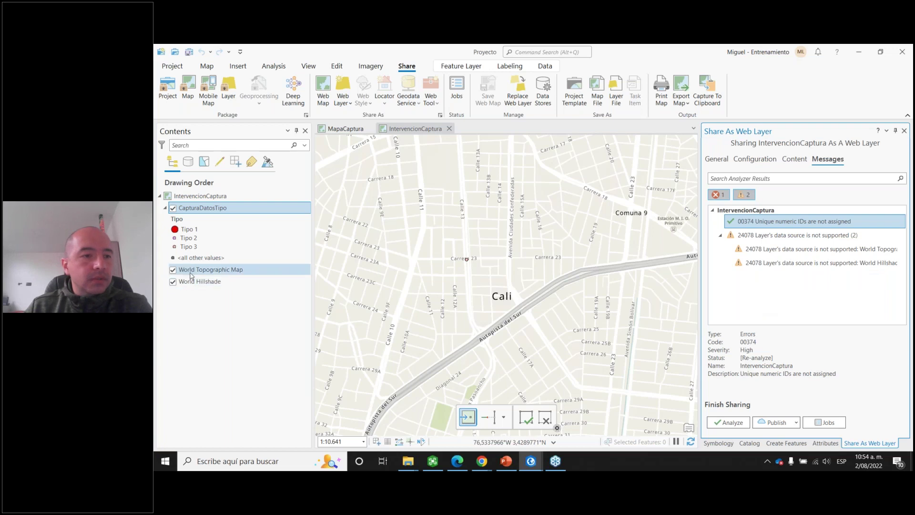
{"action": "right_click", "coordinate": [192, 274]}
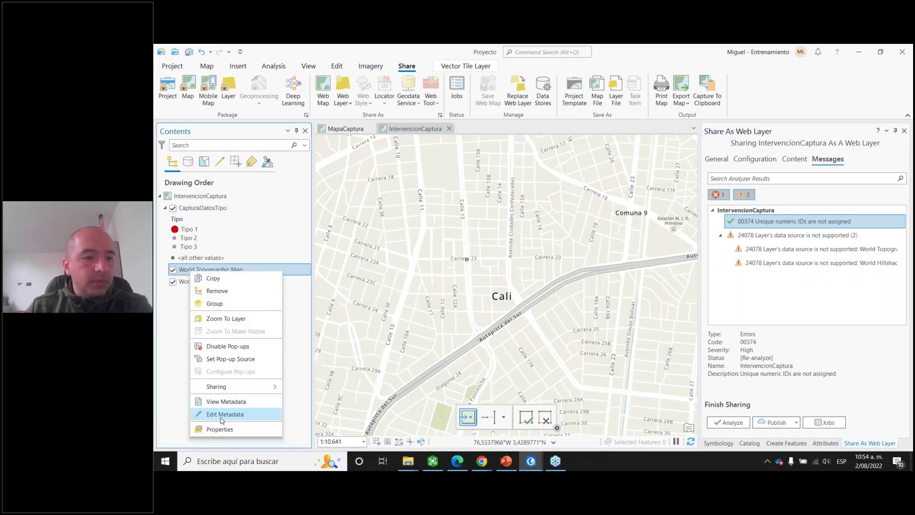
{"action": "left_click", "coordinate": [215, 291]}
{"action": "right_click", "coordinate": [200, 273]}
{"action": "key", "text": "Escape"}
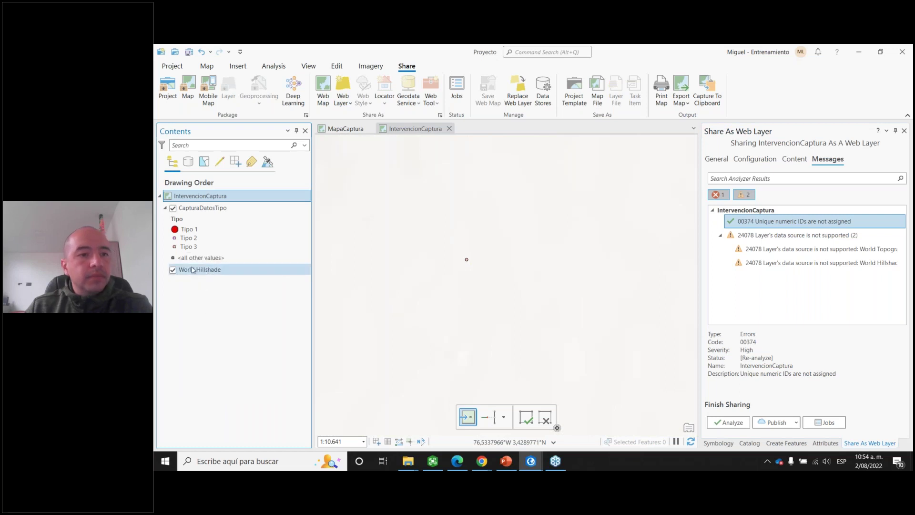
{"action": "right_click", "coordinate": [193, 271]}
{"action": "key", "text": "Escape"}
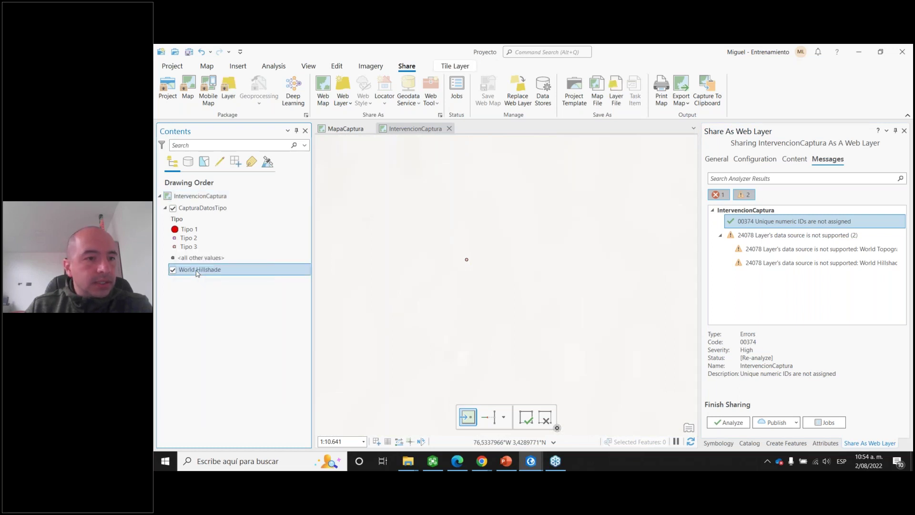
{"action": "key", "text": "Delete"}
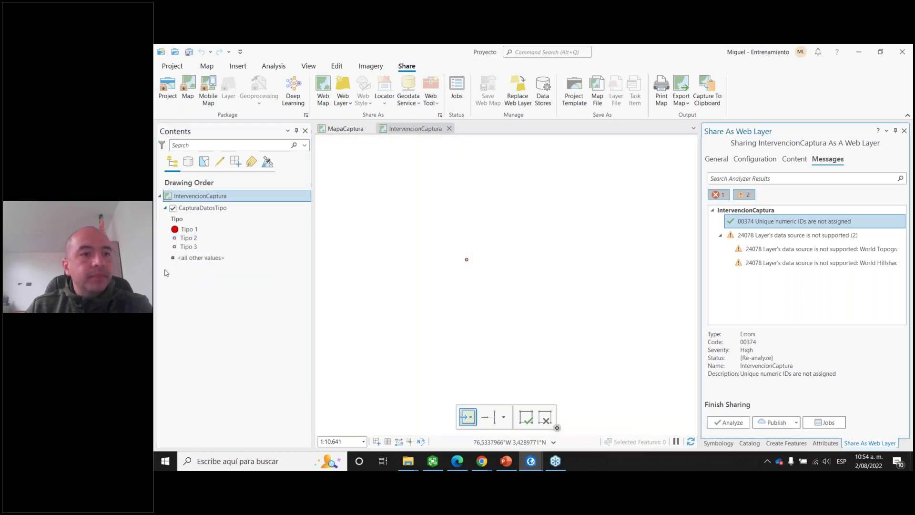
Step: Analyze the web layer again and publish it
{"action": "left_click", "coordinate": [731, 423]}
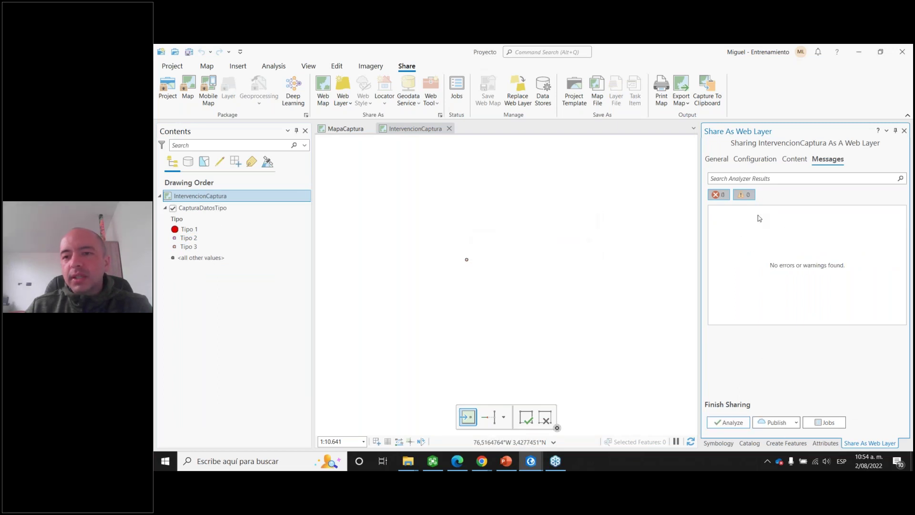
{"action": "left_click", "coordinate": [775, 422]}
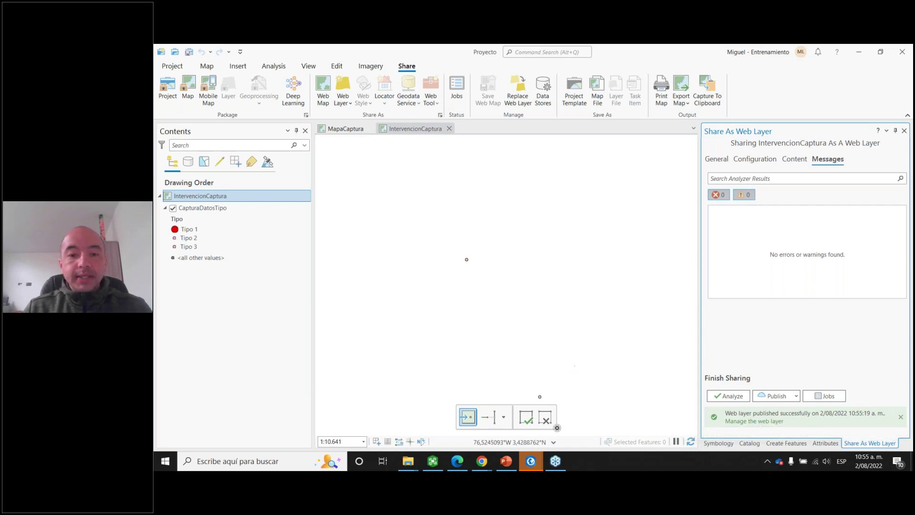
Step: Switch to ArcGIS Online in Chrome and open the IntervencionCaptura hosted feature layer from My Content in Map Viewer Classic
{"action": "mouse_move", "coordinate": [481, 467]}
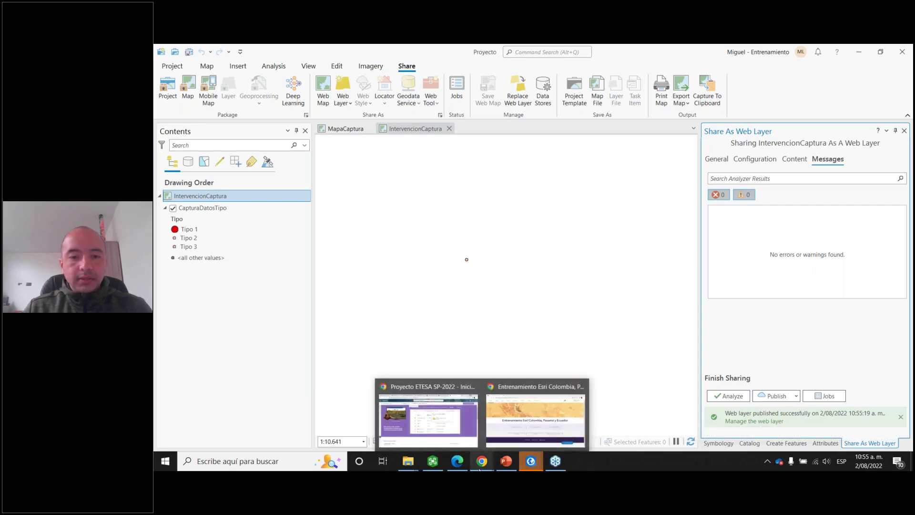
{"action": "left_click", "coordinate": [493, 434]}
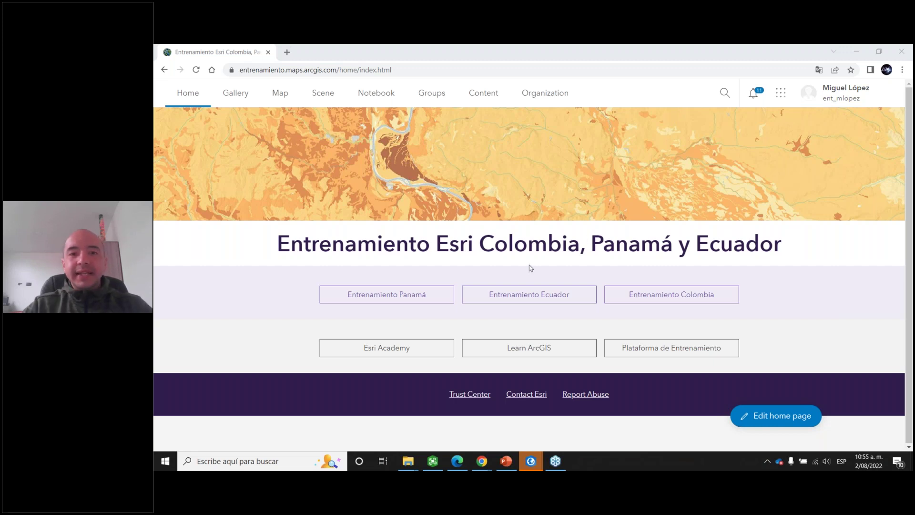
{"action": "left_click", "coordinate": [492, 95]}
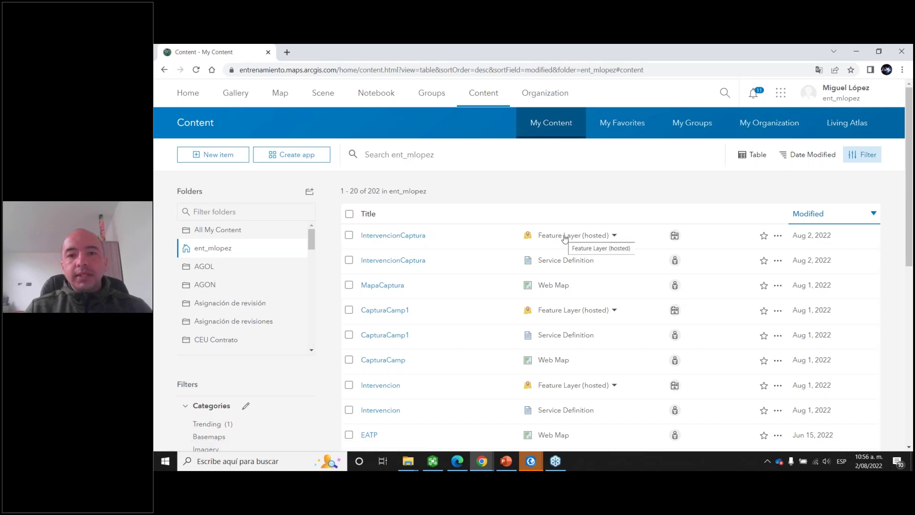
{"action": "left_click", "coordinate": [418, 237]}
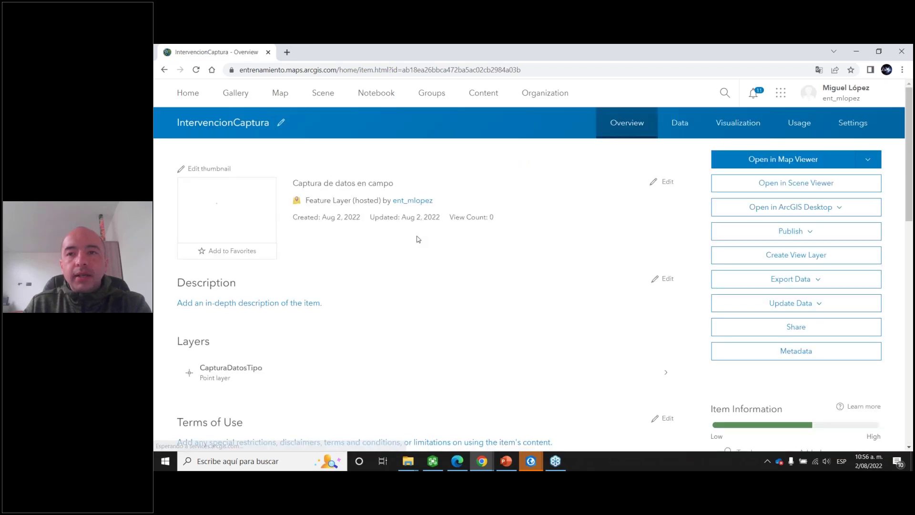
{"action": "left_click", "coordinate": [868, 159]}
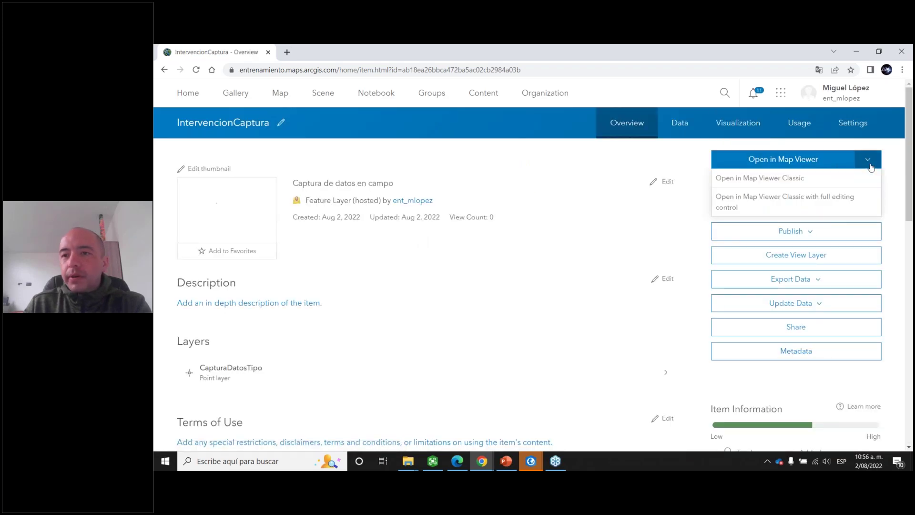
{"action": "left_click", "coordinate": [788, 182]}
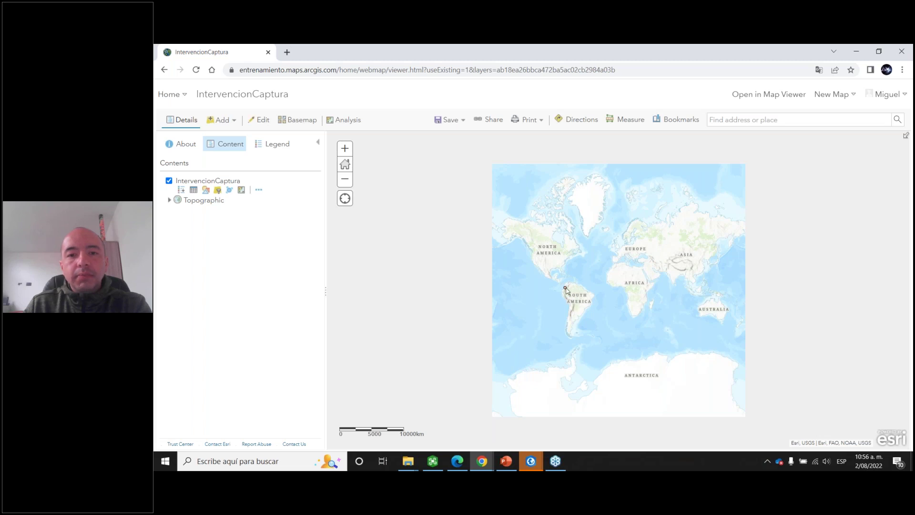
Step: Check the Tipo value in the pop-up of the captured point in northwestern South America, and close the pop-up
{"action": "left_click", "coordinate": [566, 288]}
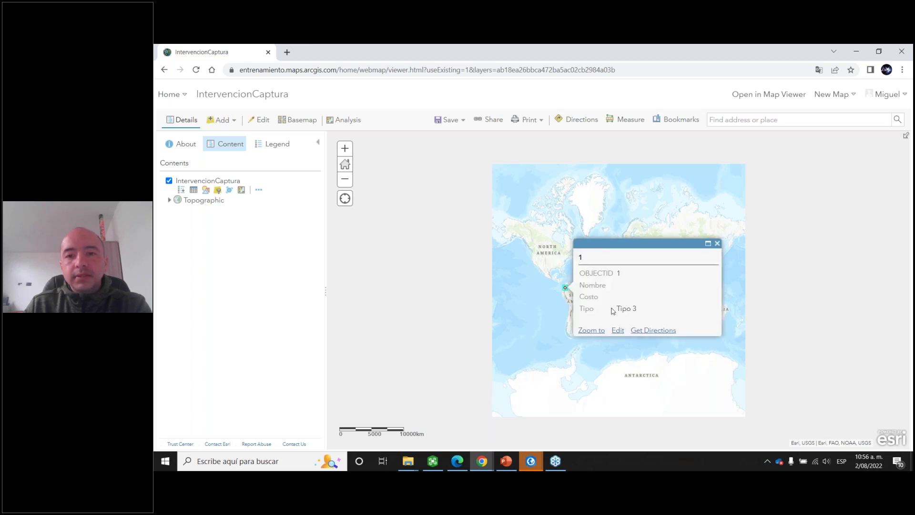
{"action": "left_click_drag", "start_coordinate": [639, 313], "coordinate": [583, 314]}
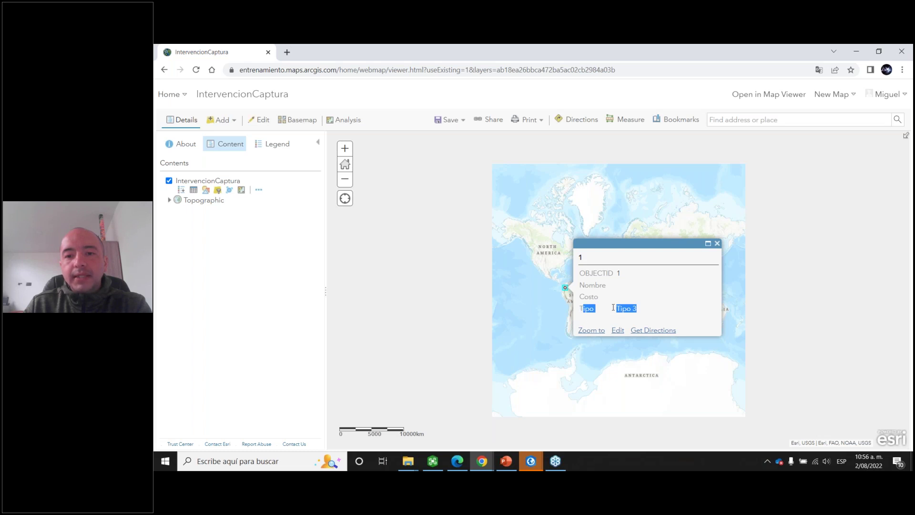
{"action": "left_click", "coordinate": [567, 313]}
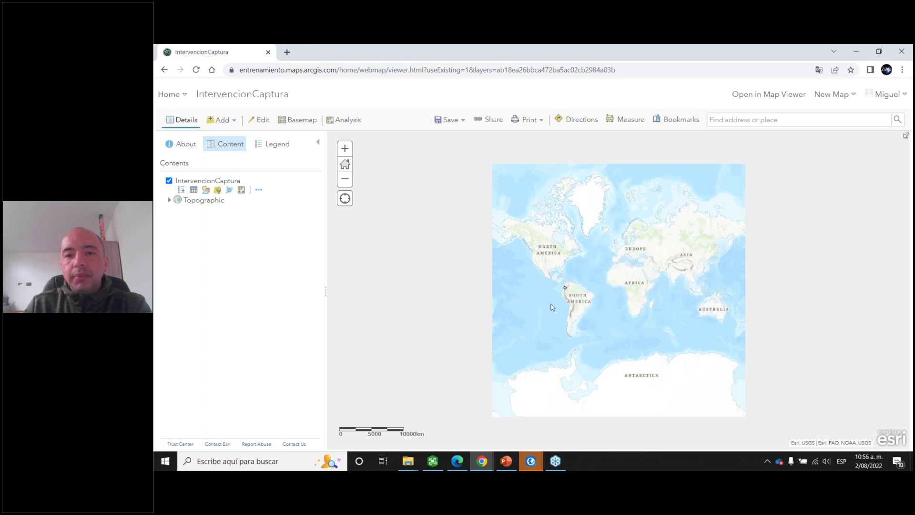
Step: Set the map extent to the city of Cali, Colombia, so its streets and comunas fill the view
{"action": "scroll", "coordinate": [593, 287], "scroll_direction": "up", "scroll_amount": 2}
{"action": "scroll", "coordinate": [595, 286], "scroll_direction": "up", "scroll_amount": 4}
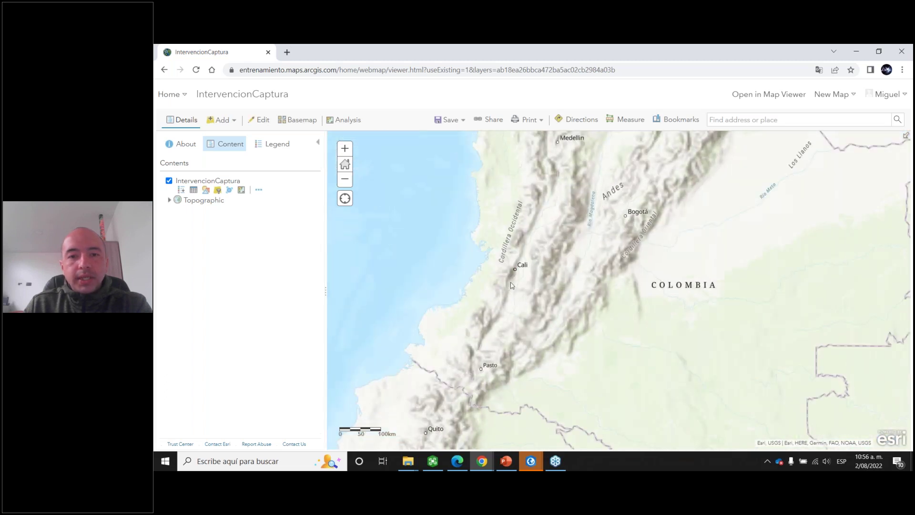
{"action": "scroll", "coordinate": [510, 290], "scroll_direction": "up", "scroll_amount": 2}
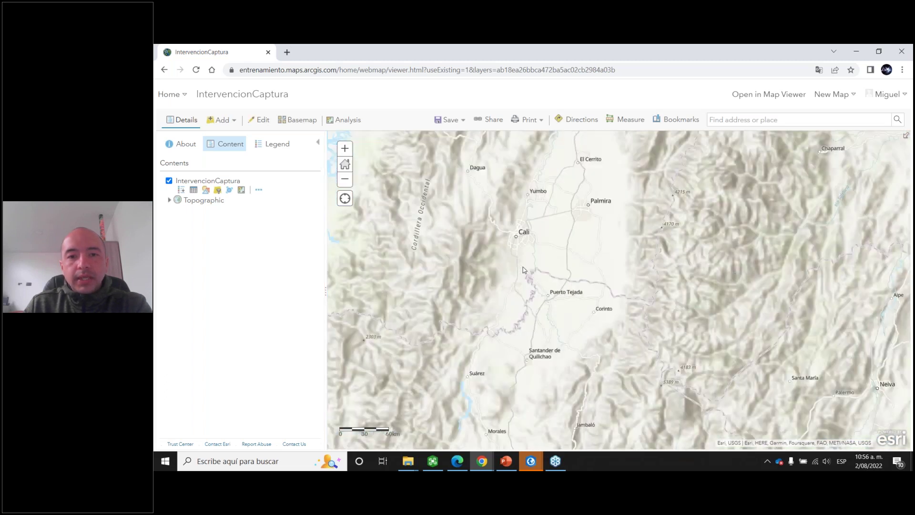
{"action": "scroll", "coordinate": [523, 270], "scroll_direction": "up", "scroll_amount": 2}
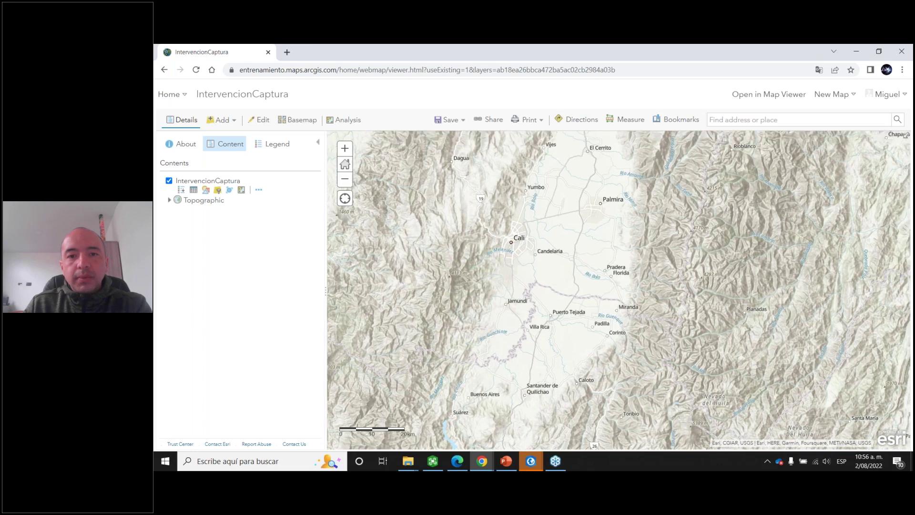
{"action": "scroll", "coordinate": [513, 254], "scroll_direction": "up", "scroll_amount": 2}
{"action": "left_click_drag", "start_coordinate": [530, 238], "coordinate": [499, 272]}
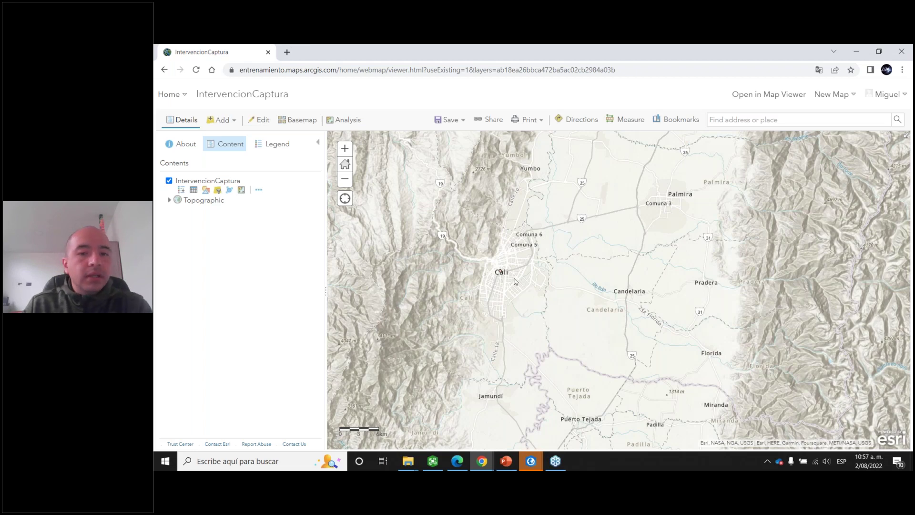
{"action": "scroll", "coordinate": [514, 281], "scroll_direction": "up", "scroll_amount": 2}
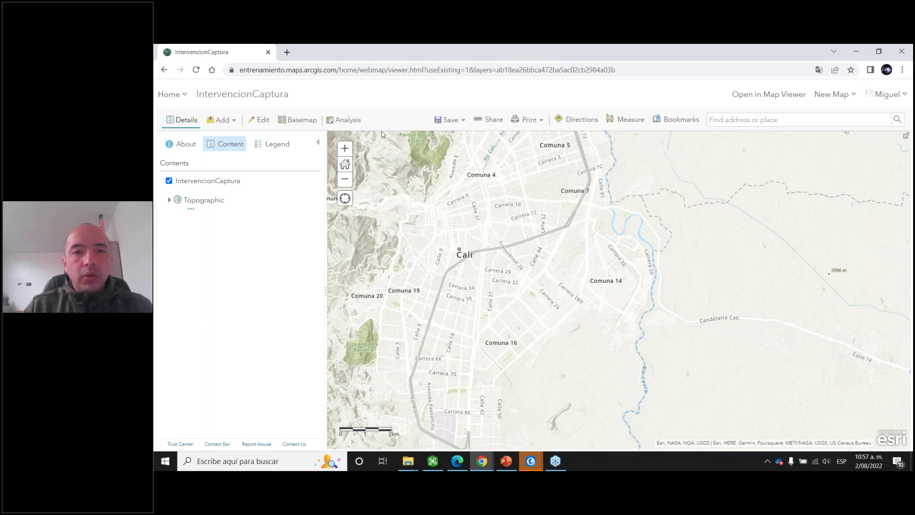
Step: Start saving the map as a new web map with the title CapturaDatosCampoLab
{"action": "left_click", "coordinate": [463, 122]}
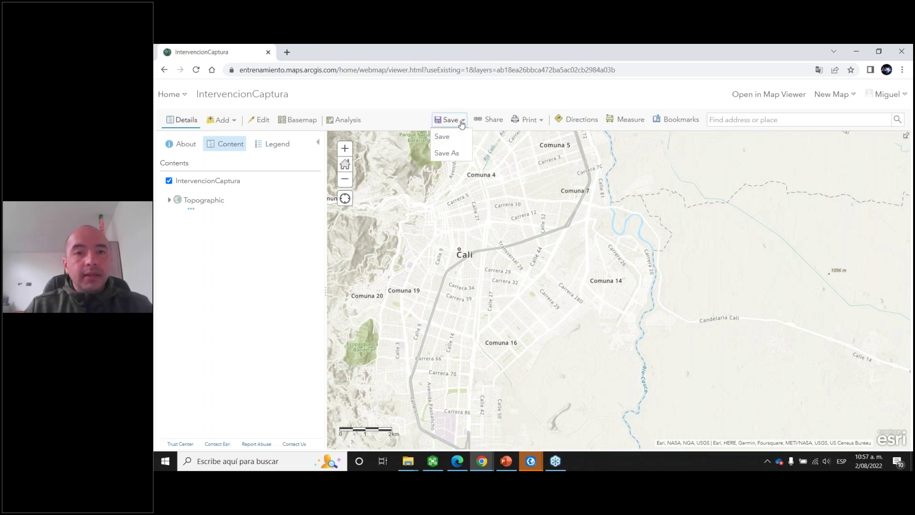
{"action": "left_click", "coordinate": [447, 153]}
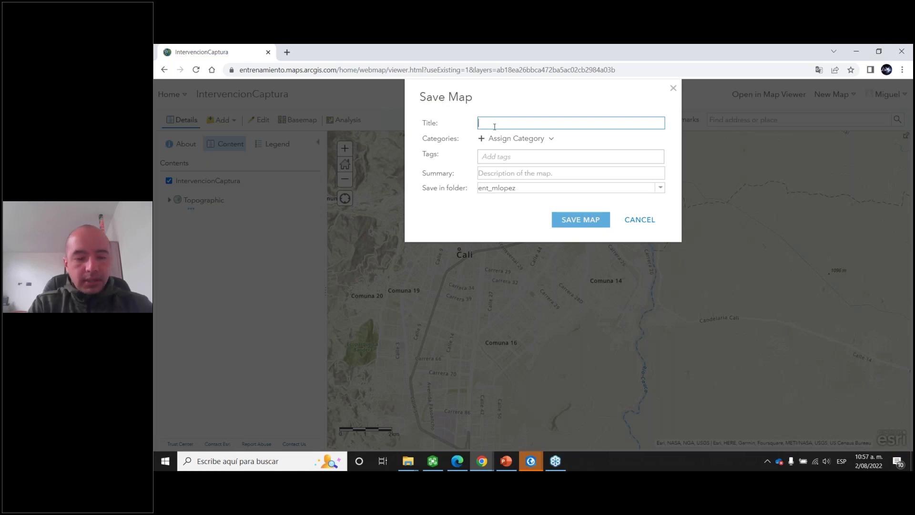
{"action": "type", "text": "Captura"}
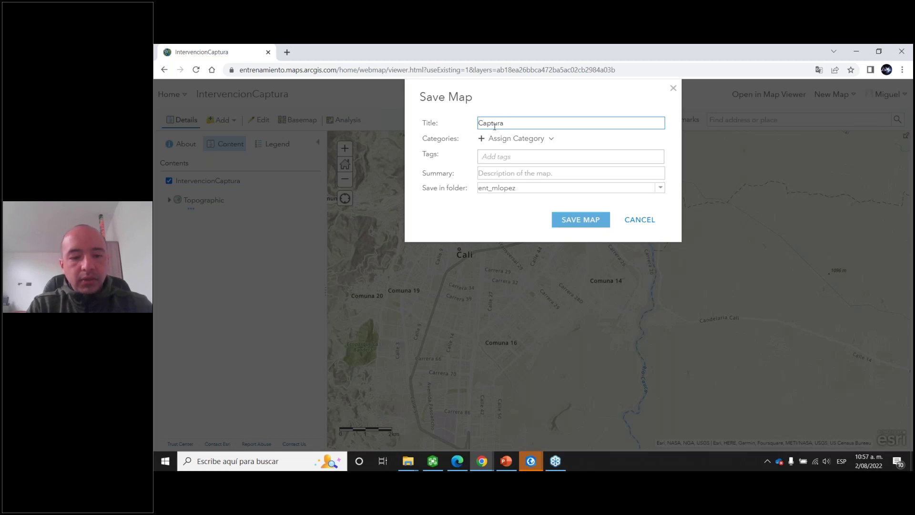
{"action": "type", "text": "DatosCap"}
{"action": "type", "text": "m"}
{"action": "type", "text": "m"}
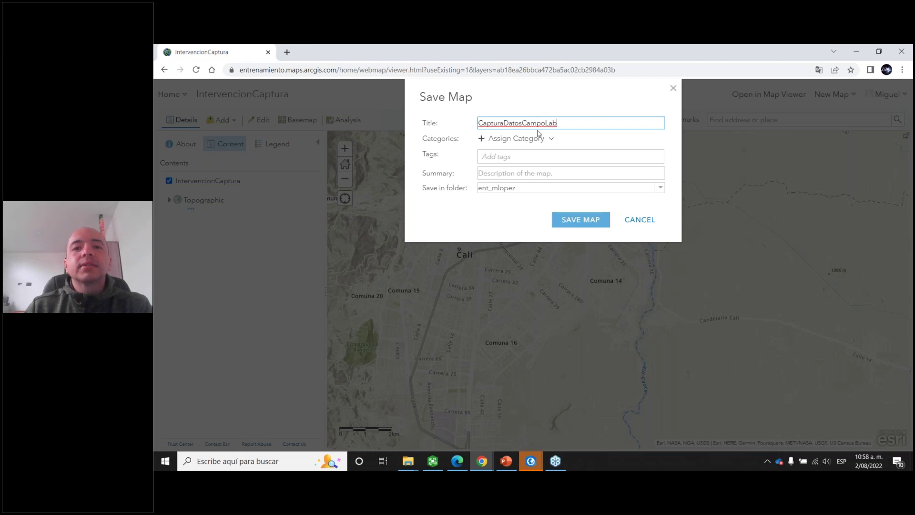
Step: Add the tags Captura, campo and datos campo to the map being saved
{"action": "left_click", "coordinate": [515, 159]}
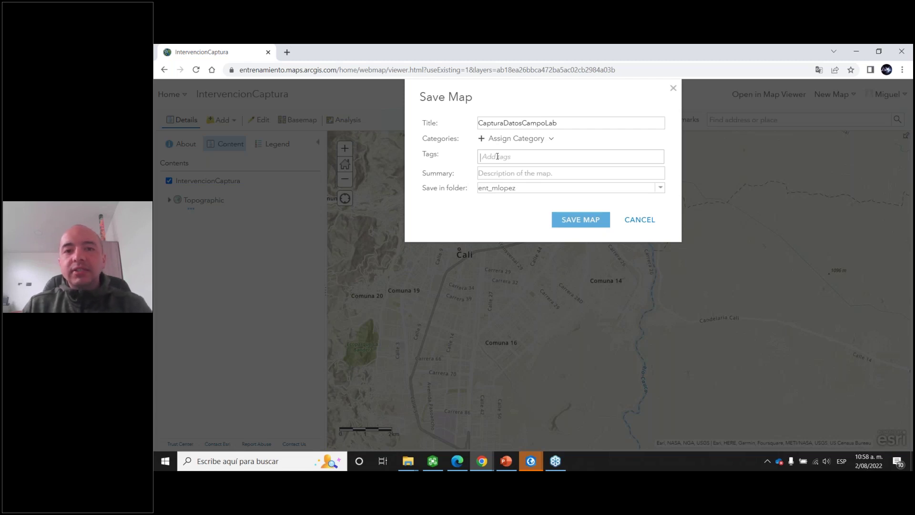
{"action": "type", "text": "Captura"}
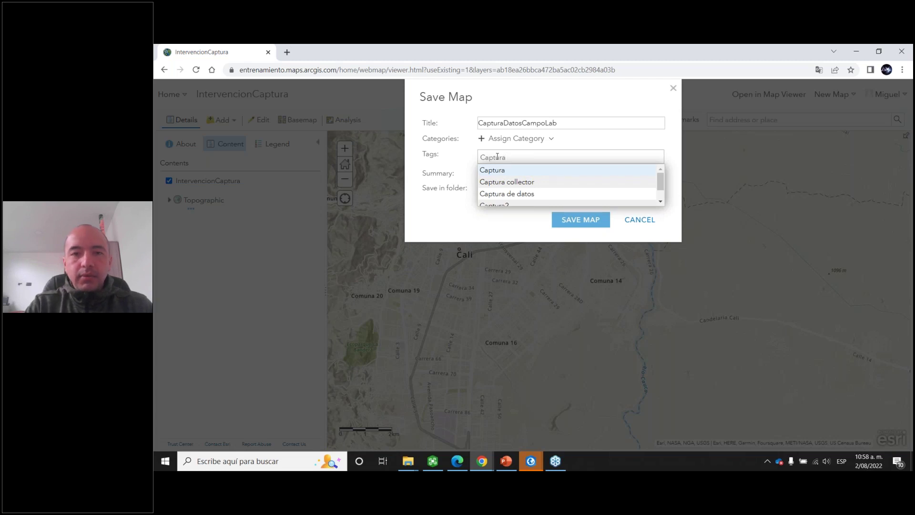
{"action": "key", "text": "Return"}
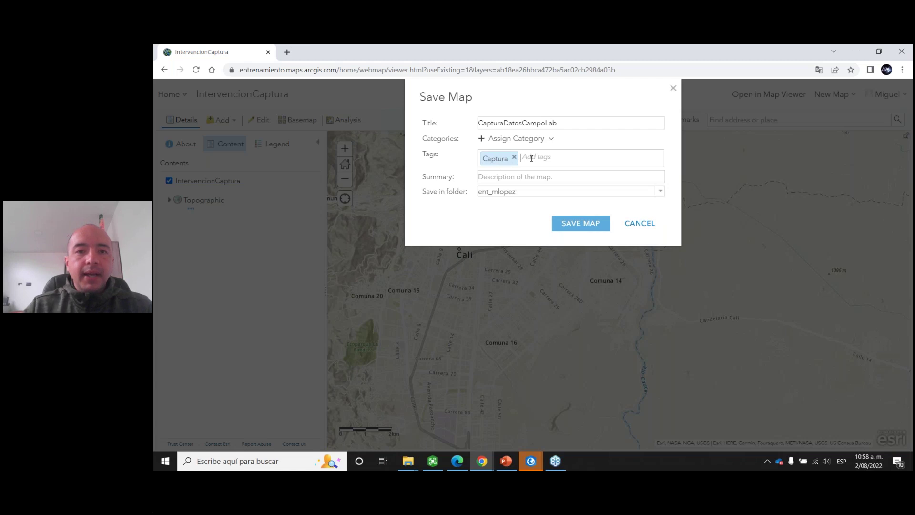
{"action": "type", "text": "campo"}
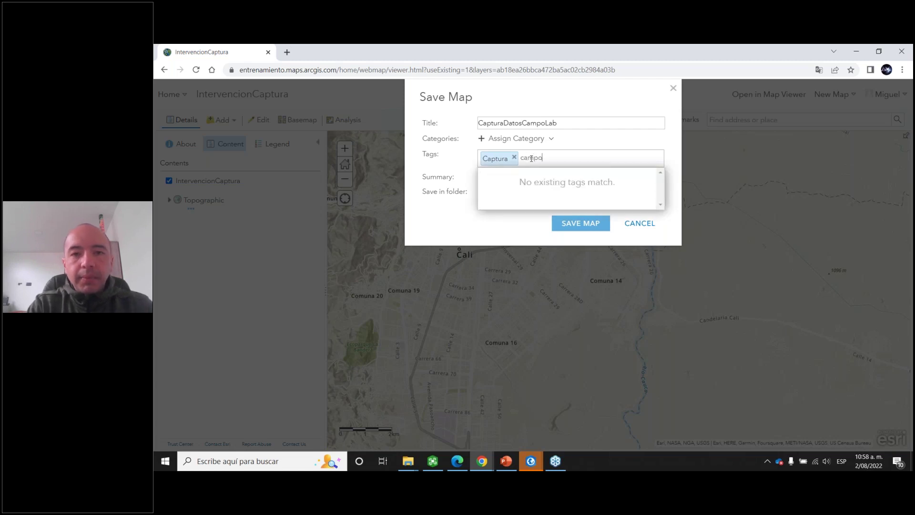
{"action": "key", "text": "Return"}
{"action": "type", "text": "dato"}
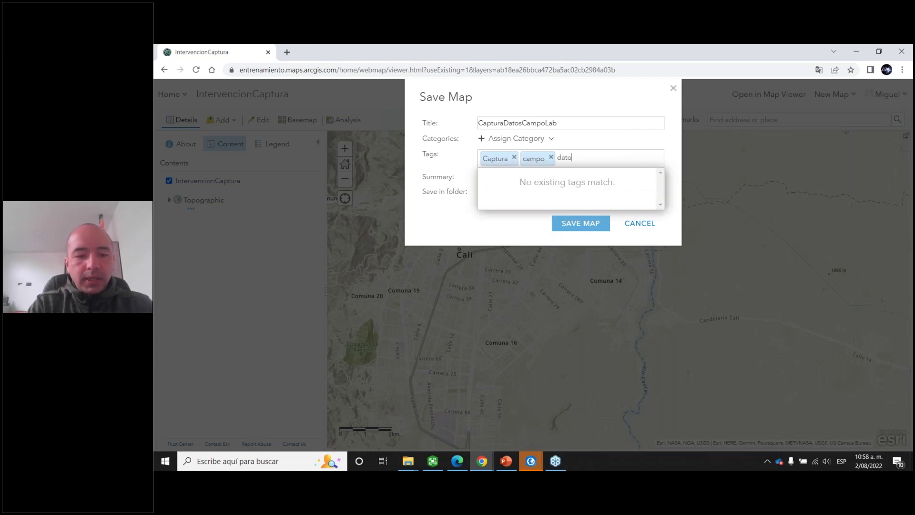
{"action": "type", "text": "s campo"}
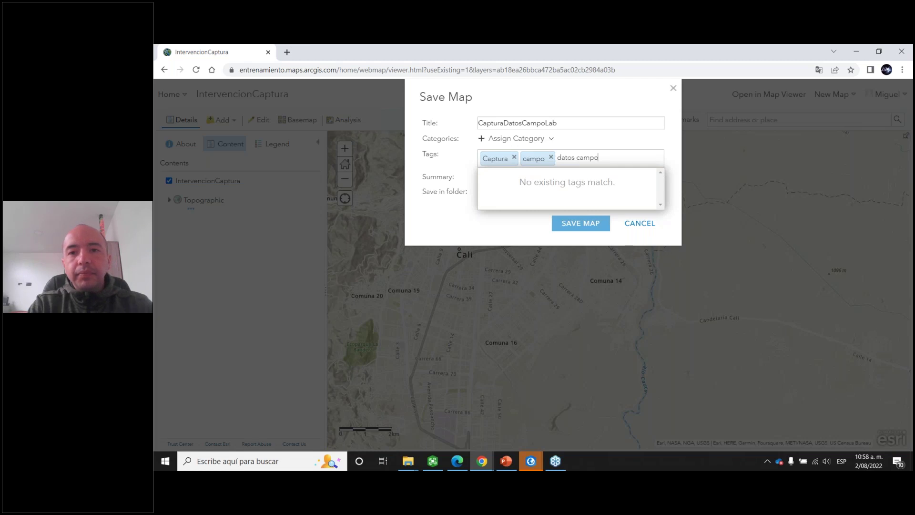
{"action": "key", "text": "Return"}
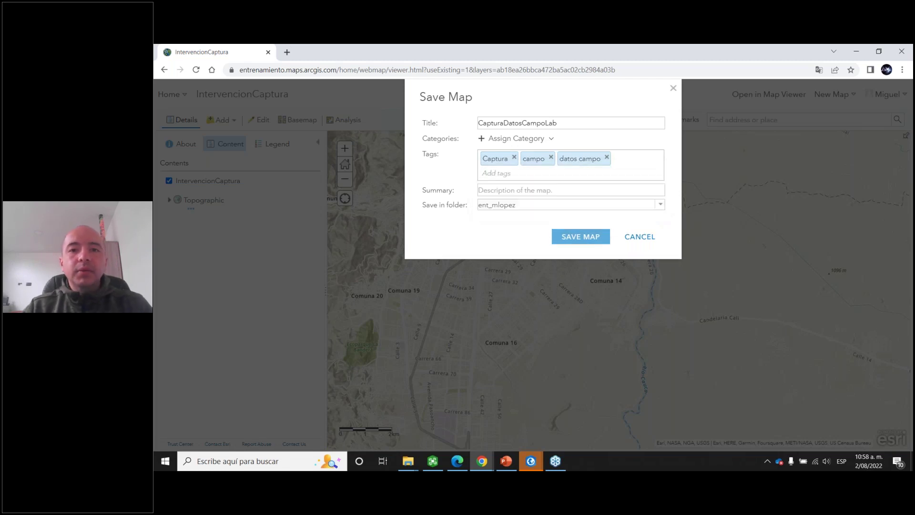
Step: Enter the summary "Captura de datos en campo" and save the map
{"action": "left_click", "coordinate": [536, 189]}
{"action": "type", "text": "Captura d"}
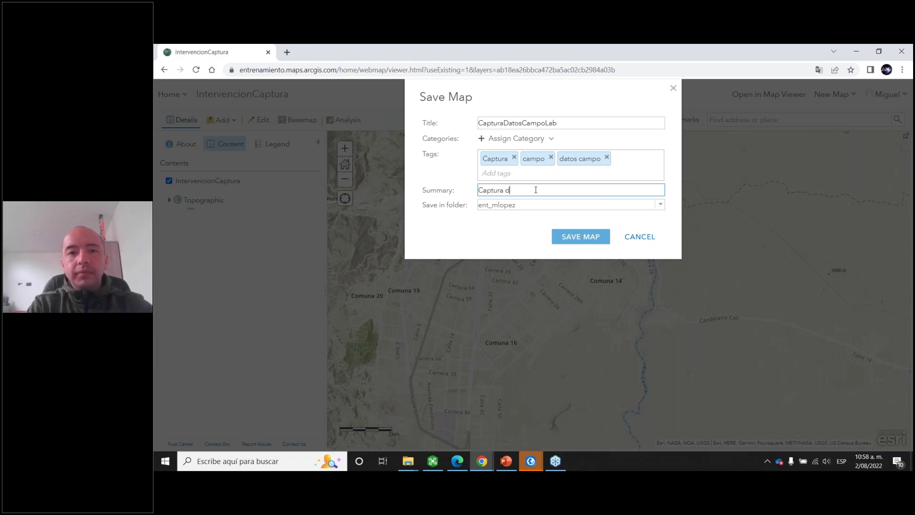
{"action": "type", "text": "e datos en campo"}
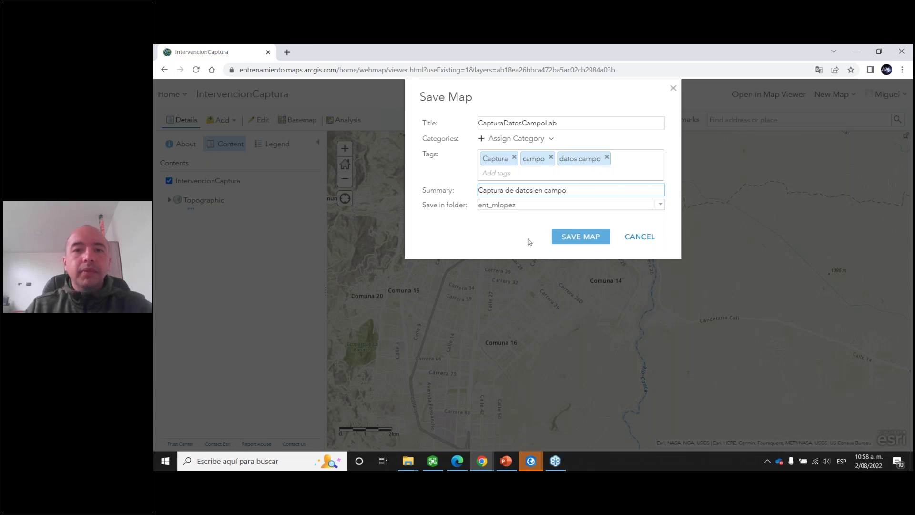
{"action": "left_click", "coordinate": [575, 239]}
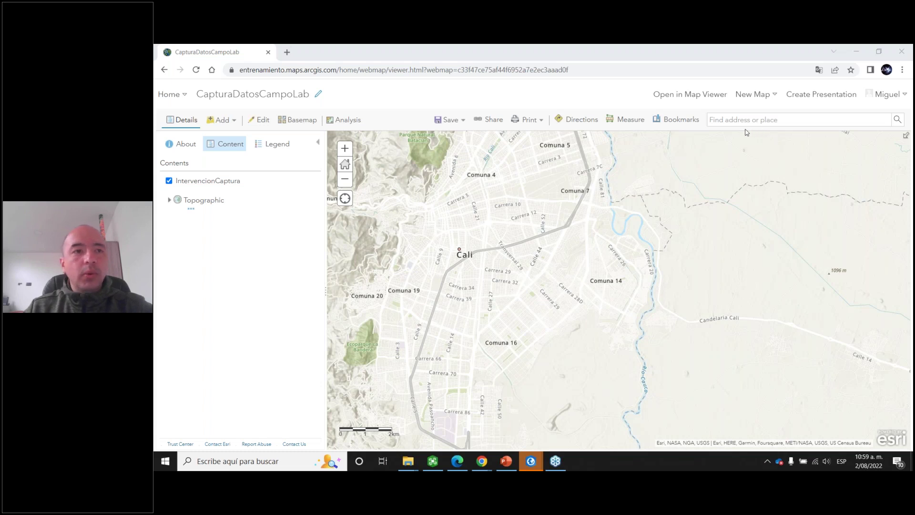
Step: Go to the organization's home page and launch the ArcGIS Field Maps web app
{"action": "left_click", "coordinate": [179, 97]}
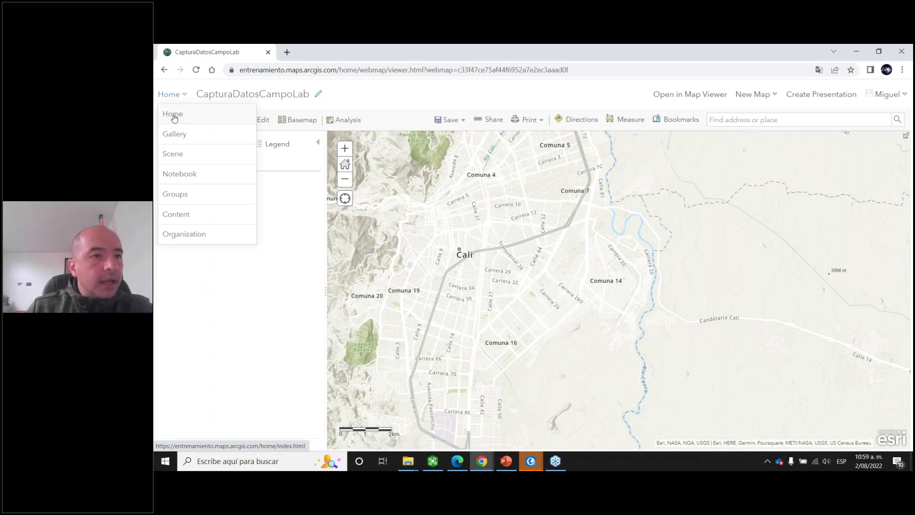
{"action": "left_click", "coordinate": [174, 118]}
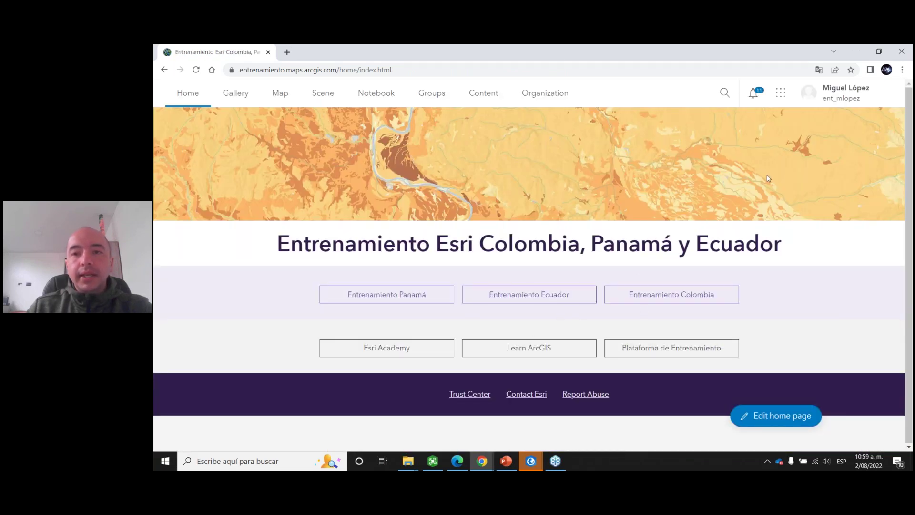
{"action": "left_click", "coordinate": [780, 92]}
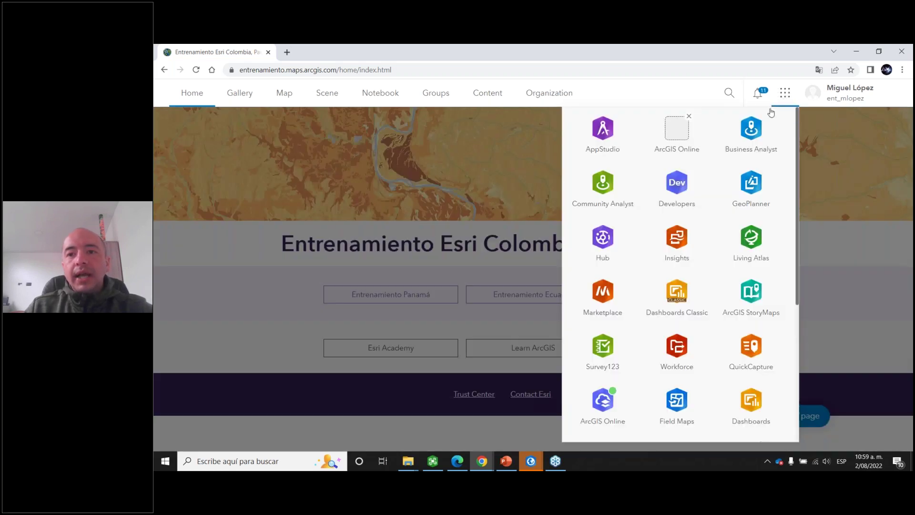
{"action": "scroll", "coordinate": [742, 238], "scroll_direction": "down", "scroll_amount": 4}
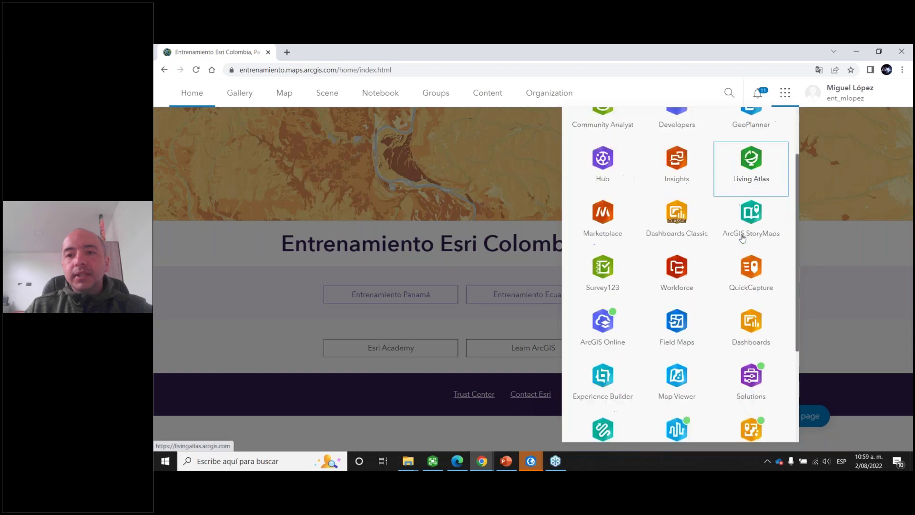
{"action": "scroll", "coordinate": [747, 229], "scroll_direction": "down", "scroll_amount": 1}
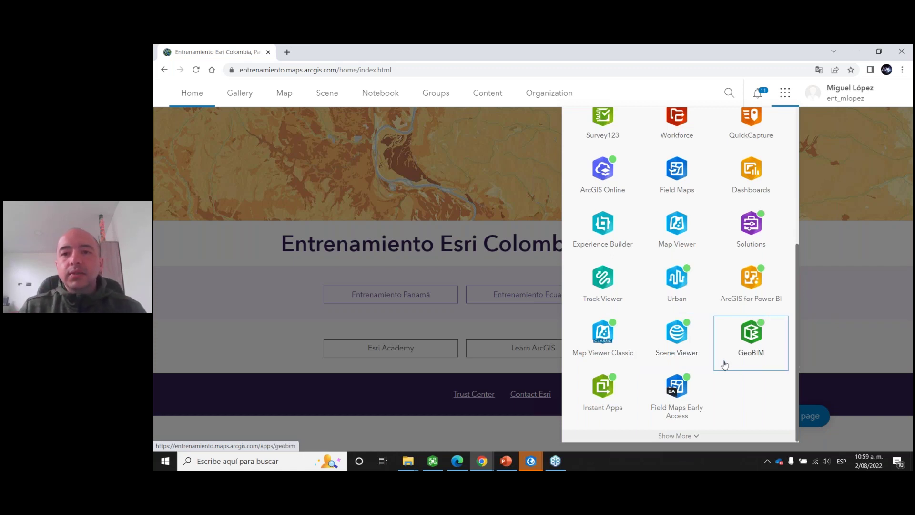
{"action": "left_click", "coordinate": [673, 172]}
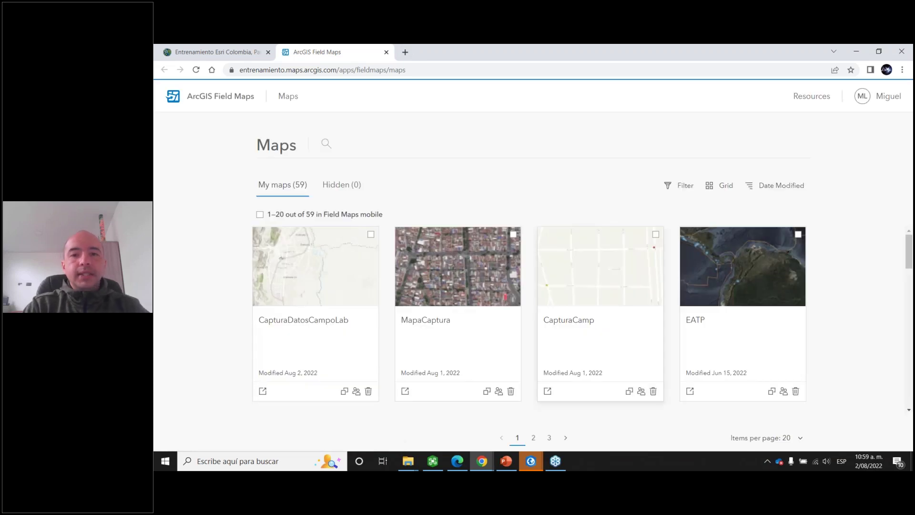
Step: Open the CapturaDatosCampoLab map from the list of own maps
{"action": "scroll", "coordinate": [589, 241], "scroll_direction": "down", "scroll_amount": 2}
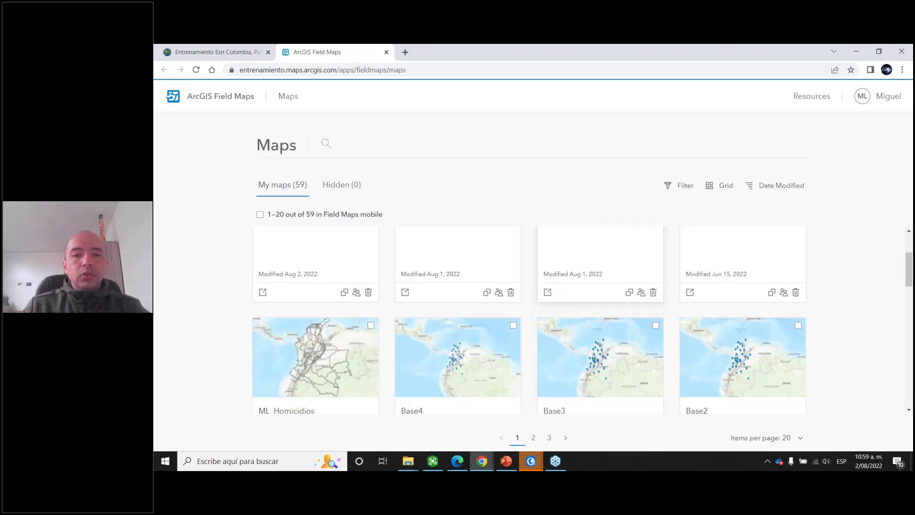
{"action": "scroll", "coordinate": [591, 237], "scroll_direction": "up", "scroll_amount": 2}
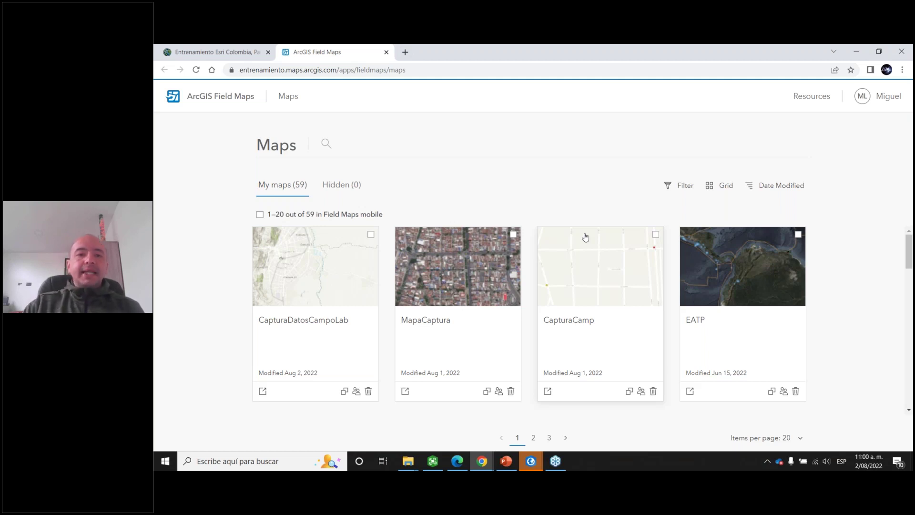
{"action": "left_click", "coordinate": [310, 291]}
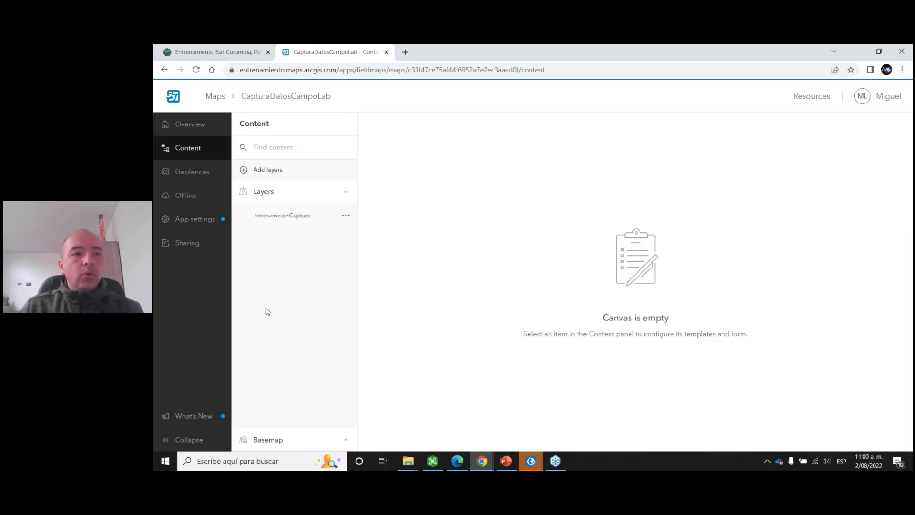
Step: Review the map's content layers and basemap layers, and view its geofences
{"action": "left_click", "coordinate": [266, 192]}
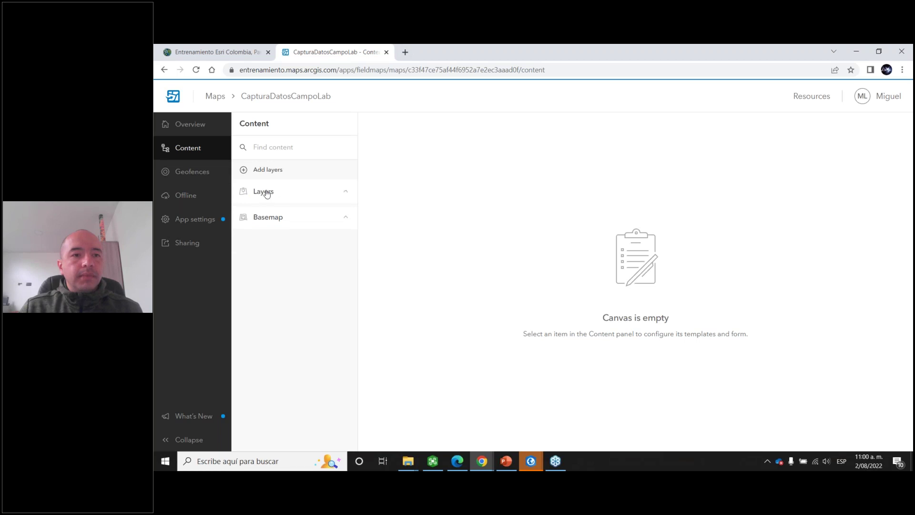
{"action": "left_click", "coordinate": [266, 192]}
{"action": "left_click", "coordinate": [265, 194]}
{"action": "left_click", "coordinate": [348, 218]}
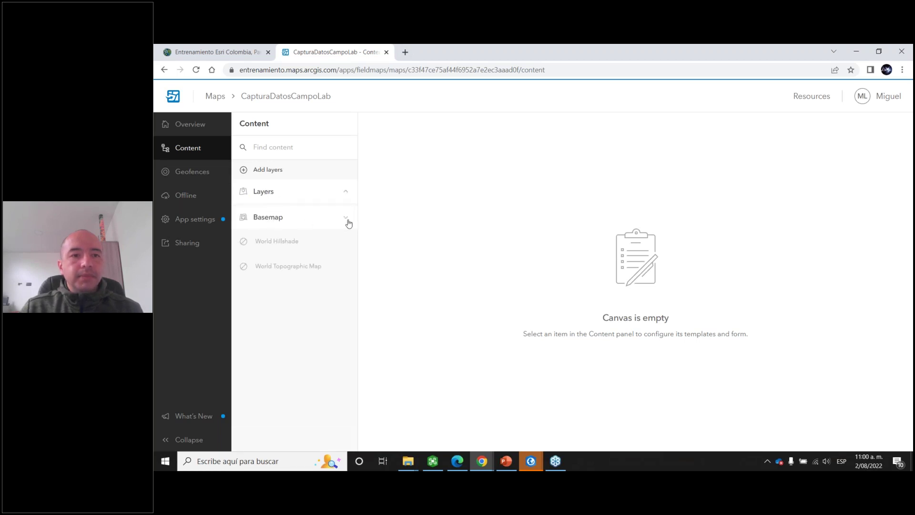
{"action": "left_click", "coordinate": [207, 173]}
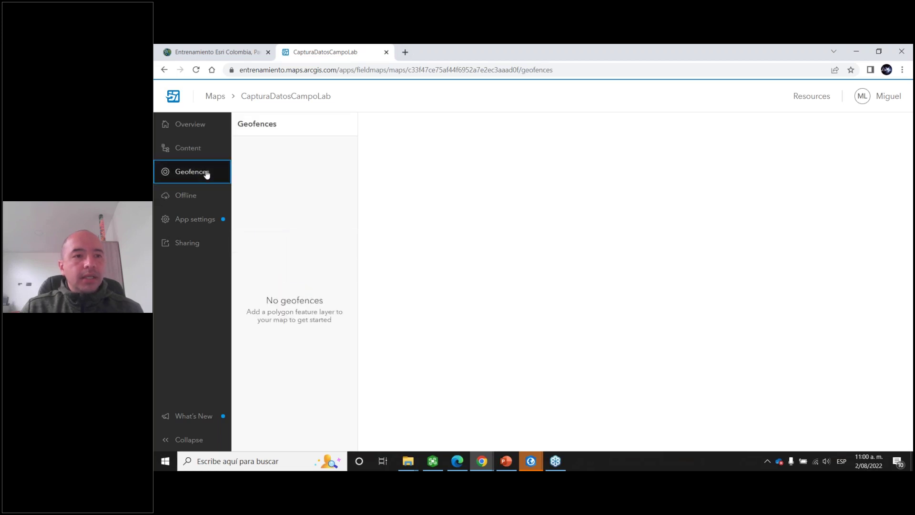
Step: Review the map's overview and highlight its offline status
{"action": "left_click", "coordinate": [201, 128]}
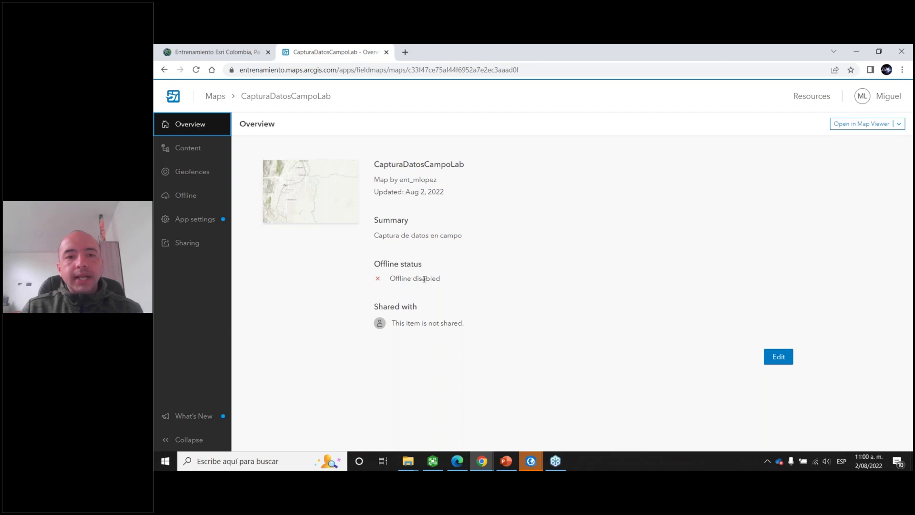
{"action": "left_click_drag", "start_coordinate": [408, 280], "coordinate": [385, 285]}
{"action": "left_click", "coordinate": [446, 281]}
{"action": "left_click_drag", "start_coordinate": [448, 282], "coordinate": [389, 286]}
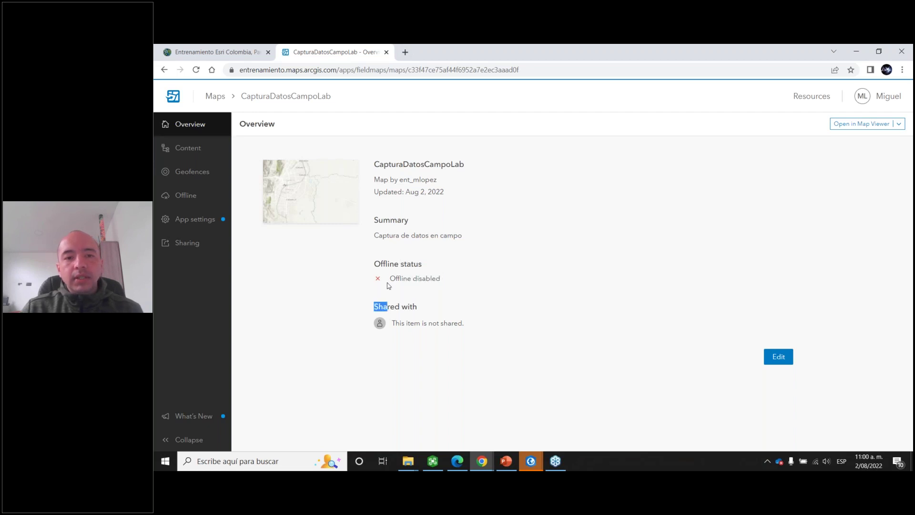
{"action": "left_click", "coordinate": [448, 284]}
{"action": "left_click_drag", "start_coordinate": [448, 283], "coordinate": [387, 285]}
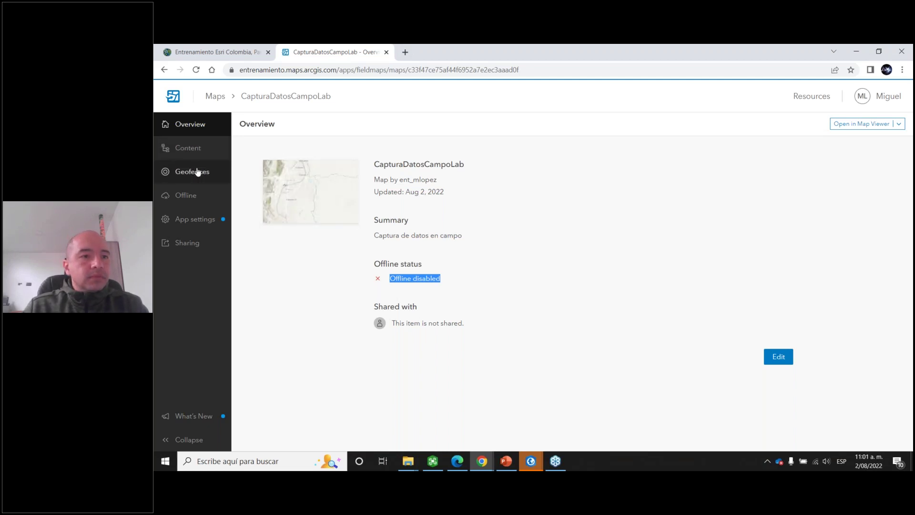
Step: Open the map's app settings and leave them for the content page, discarding the unsaved changes
{"action": "left_click", "coordinate": [198, 220]}
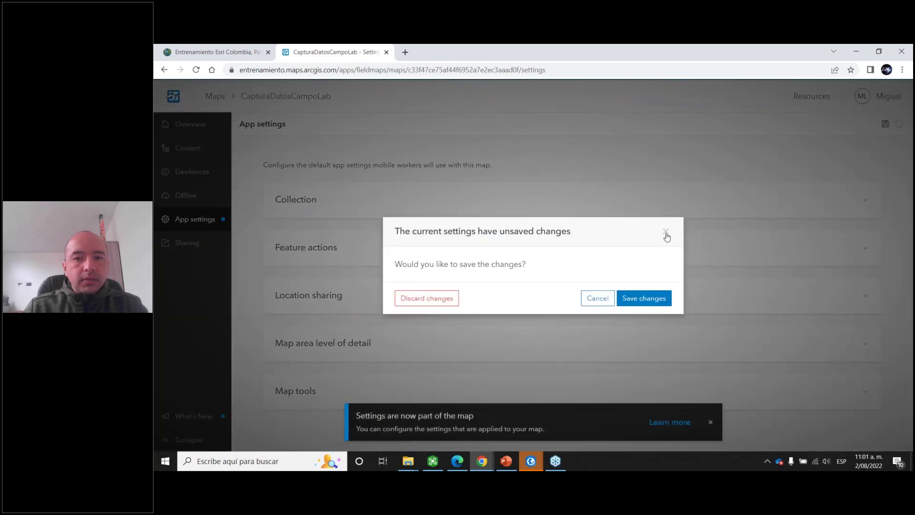
{"action": "left_click", "coordinate": [664, 232]}
{"action": "left_click", "coordinate": [193, 173]}
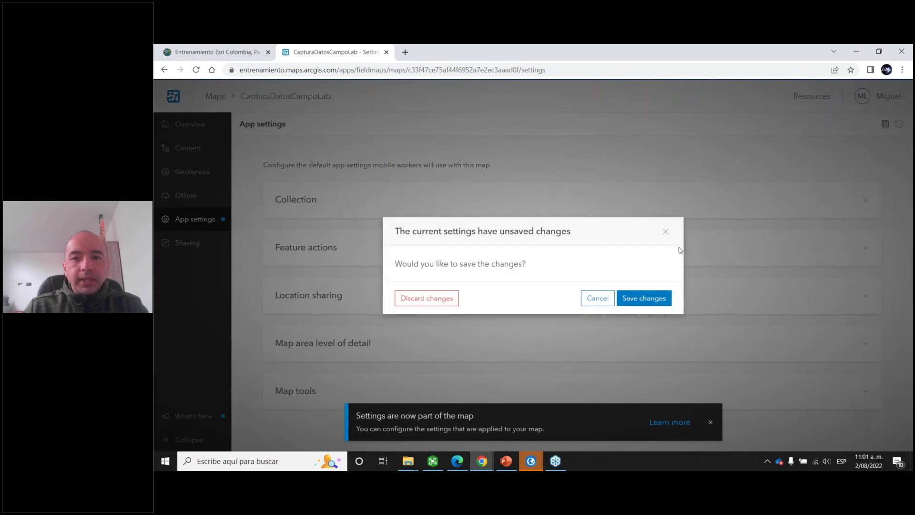
{"action": "left_click", "coordinate": [666, 231]}
{"action": "left_click", "coordinate": [195, 153]}
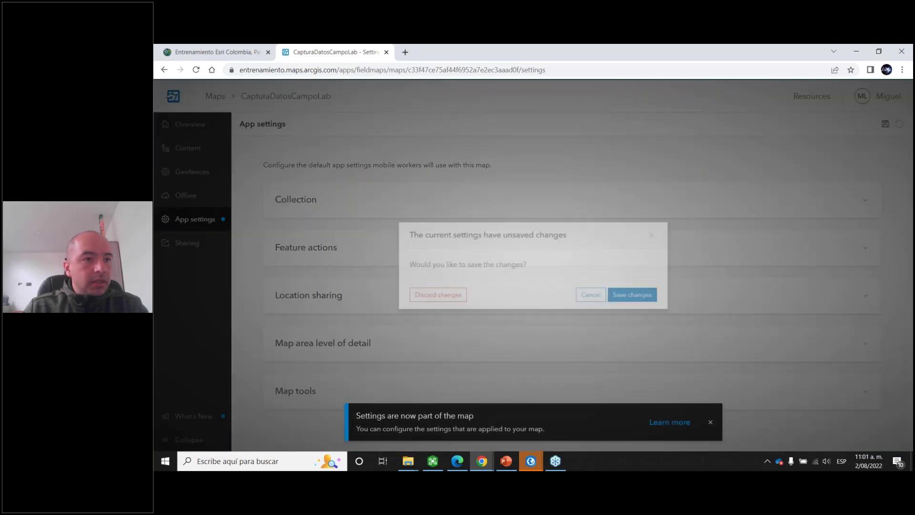
{"action": "left_click", "coordinate": [457, 299]}
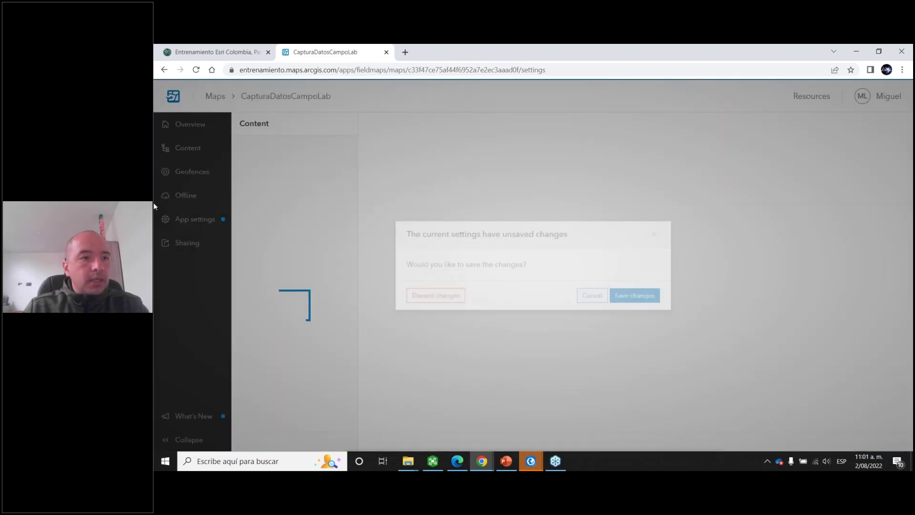
Step: Browse the own layers available for adding to the map's content, and close the list without adding any
{"action": "left_click", "coordinate": [188, 150]}
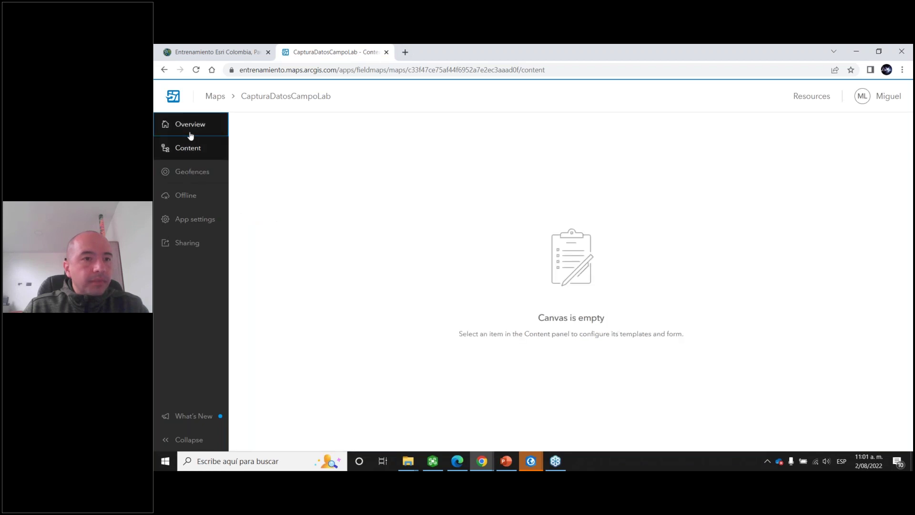
{"action": "left_click", "coordinate": [191, 136]}
{"action": "left_click", "coordinate": [188, 147]}
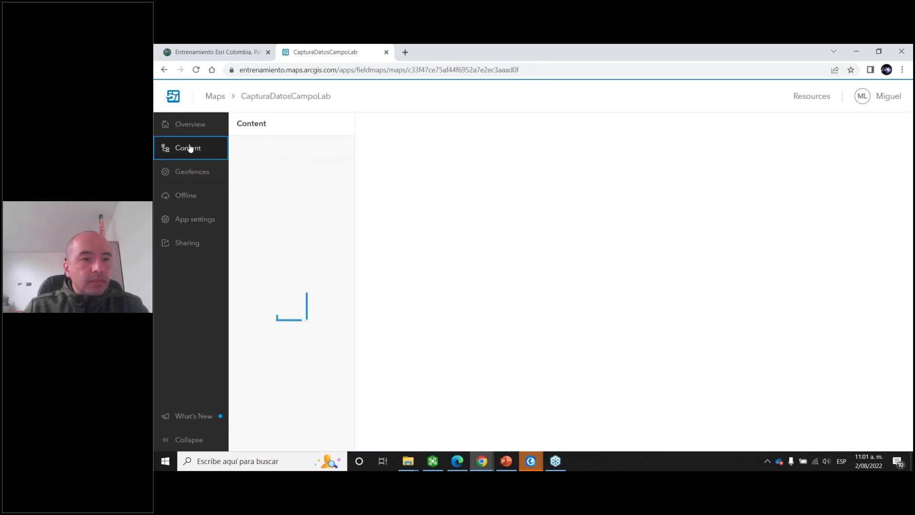
{"action": "left_click", "coordinate": [288, 176]}
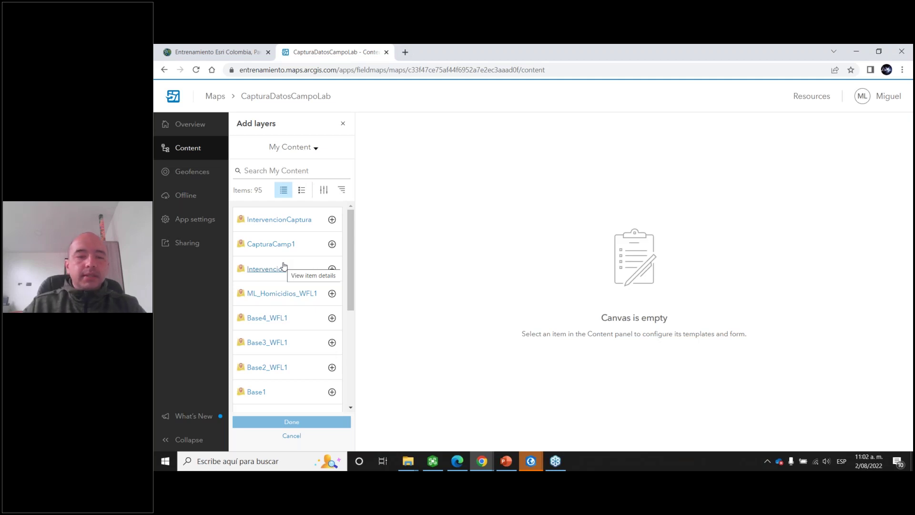
{"action": "left_click", "coordinate": [343, 125]}
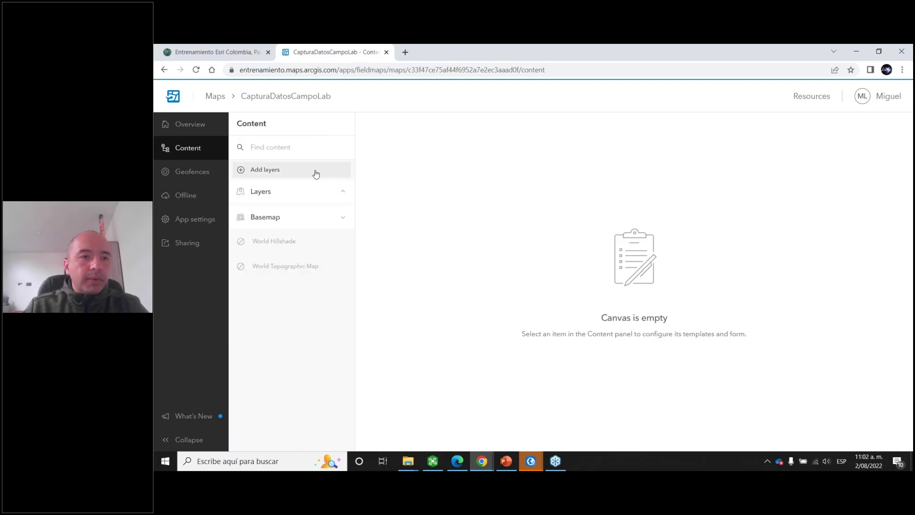
Step: Examine the map's collection app settings, from accuracy, GPS averaging and photo upload size to snapping, streaming and GPS location
{"action": "left_click", "coordinate": [195, 224]}
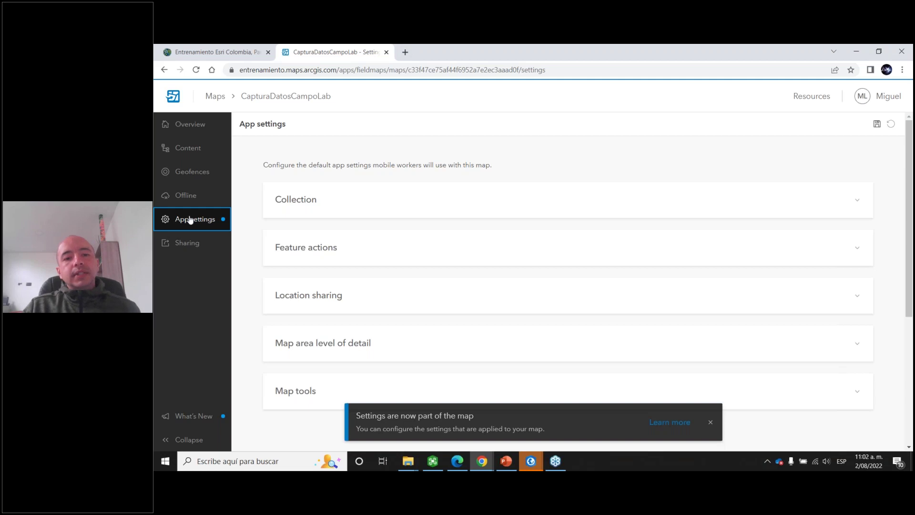
{"action": "left_click", "coordinate": [297, 205]}
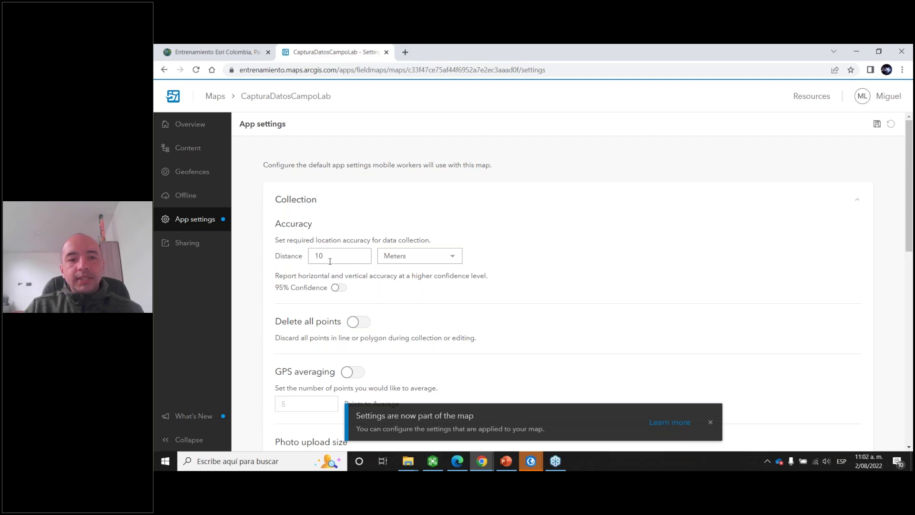
{"action": "scroll", "coordinate": [359, 302], "scroll_direction": "down", "scroll_amount": 4}
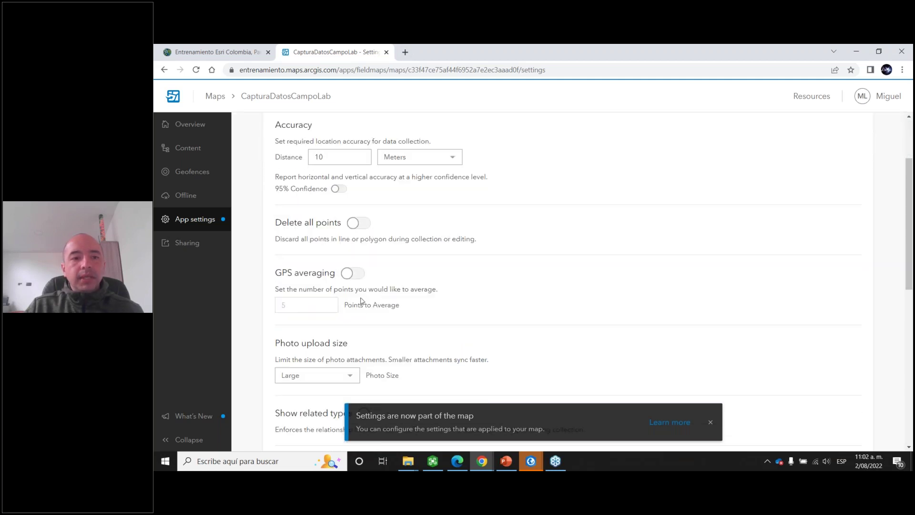
{"action": "scroll", "coordinate": [362, 301], "scroll_direction": "down", "scroll_amount": 2}
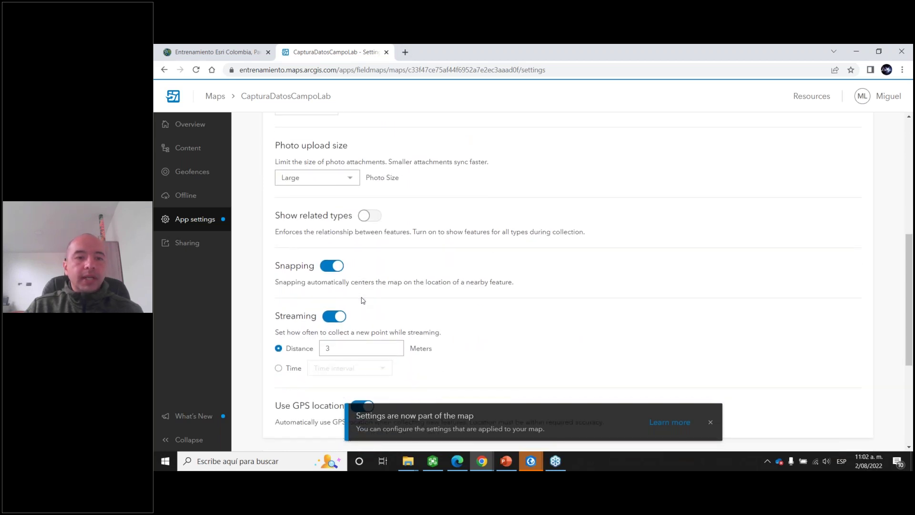
{"action": "scroll", "coordinate": [362, 300], "scroll_direction": "down", "scroll_amount": 2}
{"action": "scroll", "coordinate": [365, 296], "scroll_direction": "up", "scroll_amount": 3}
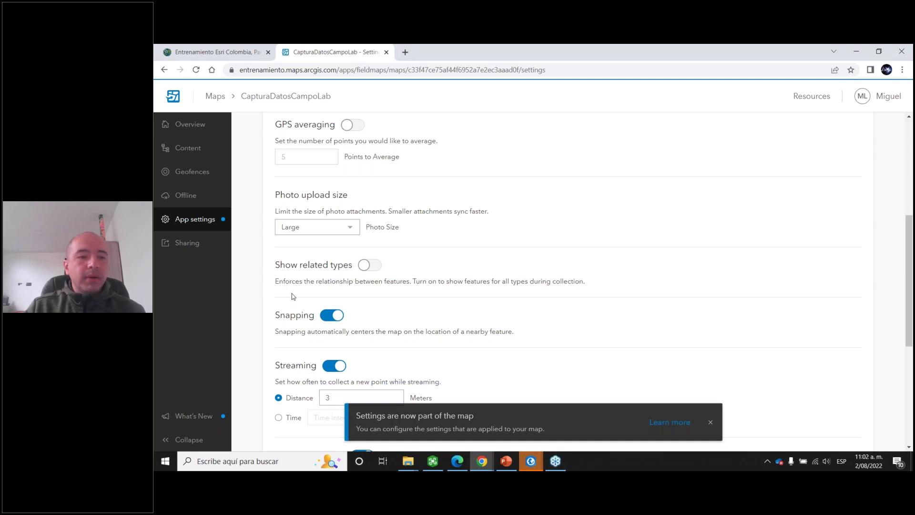
{"action": "scroll", "coordinate": [293, 296], "scroll_direction": "down", "scroll_amount": 1}
{"action": "scroll", "coordinate": [296, 295], "scroll_direction": "down", "scroll_amount": 3}
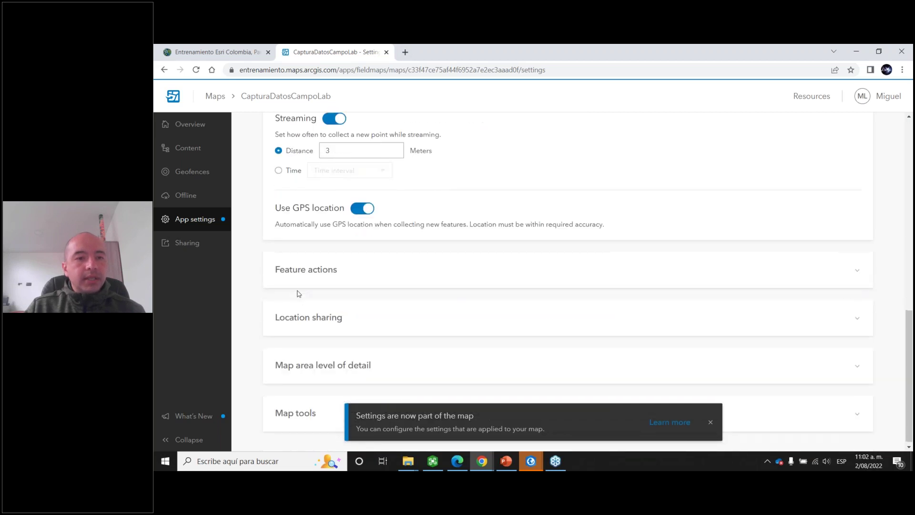
{"action": "scroll", "coordinate": [300, 293], "scroll_direction": "down", "scroll_amount": 1}
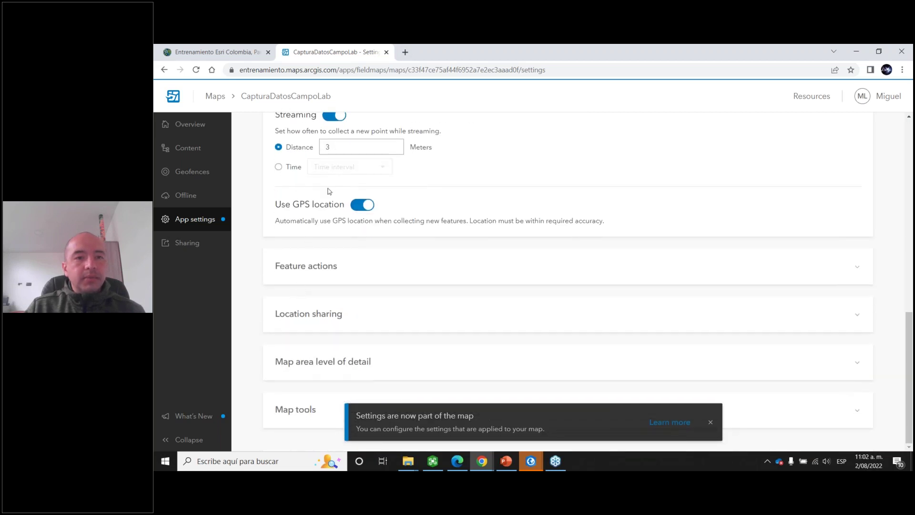
Step: Review the feature actions and location sharing app settings, including the copy options and track categories
{"action": "left_click", "coordinate": [343, 274]}
{"action": "scroll", "coordinate": [347, 272], "scroll_direction": "down", "scroll_amount": 2}
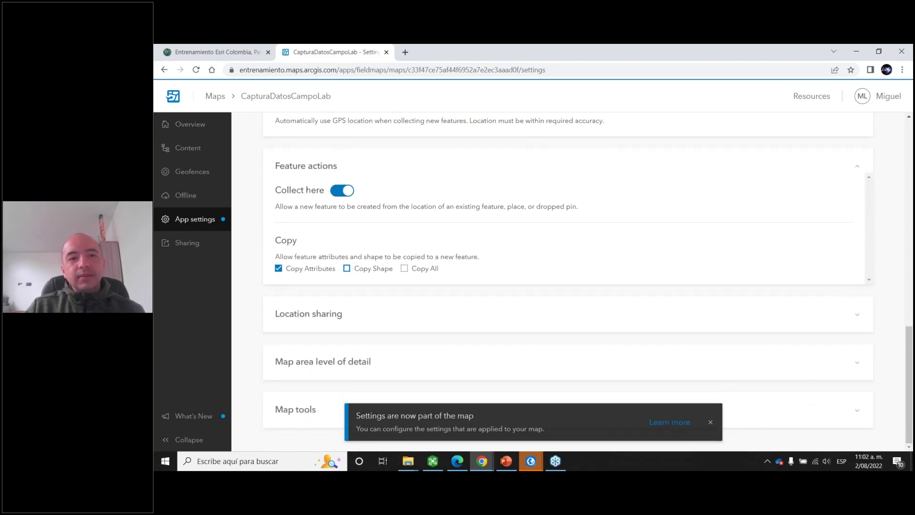
{"action": "left_click", "coordinate": [333, 310]}
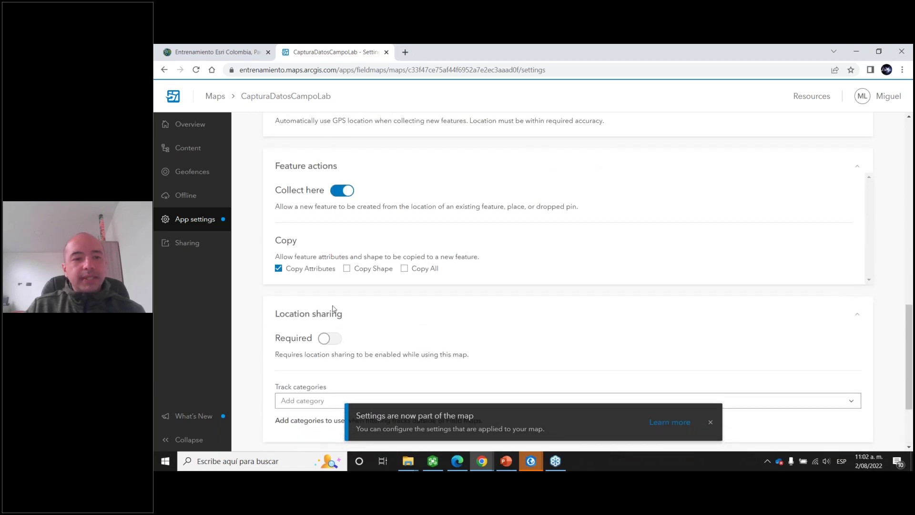
{"action": "scroll", "coordinate": [333, 307], "scroll_direction": "down", "scroll_amount": 2}
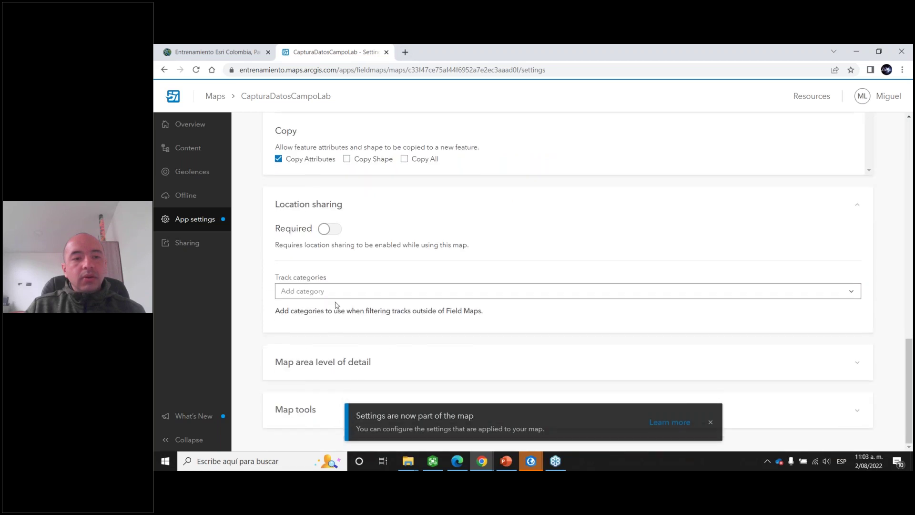
{"action": "scroll", "coordinate": [336, 305], "scroll_direction": "up", "scroll_amount": 10}
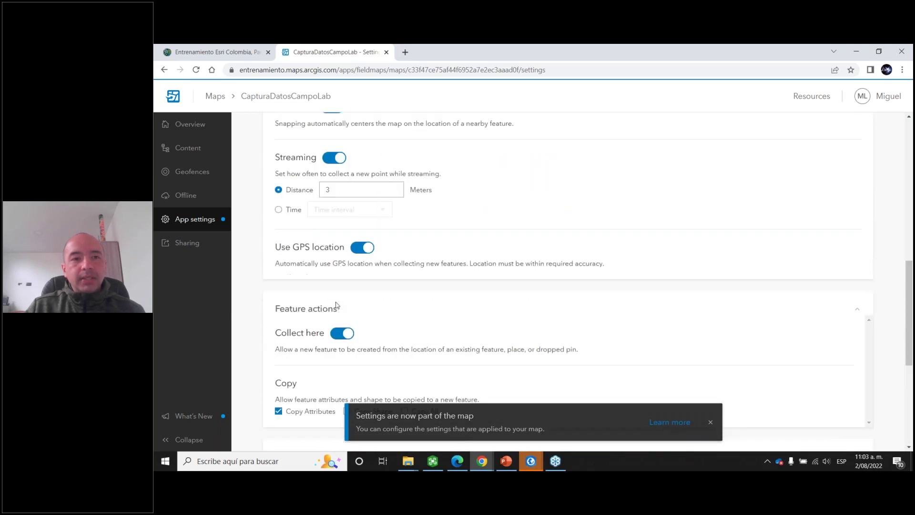
{"action": "scroll", "coordinate": [336, 305], "scroll_direction": "up", "scroll_amount": 3}
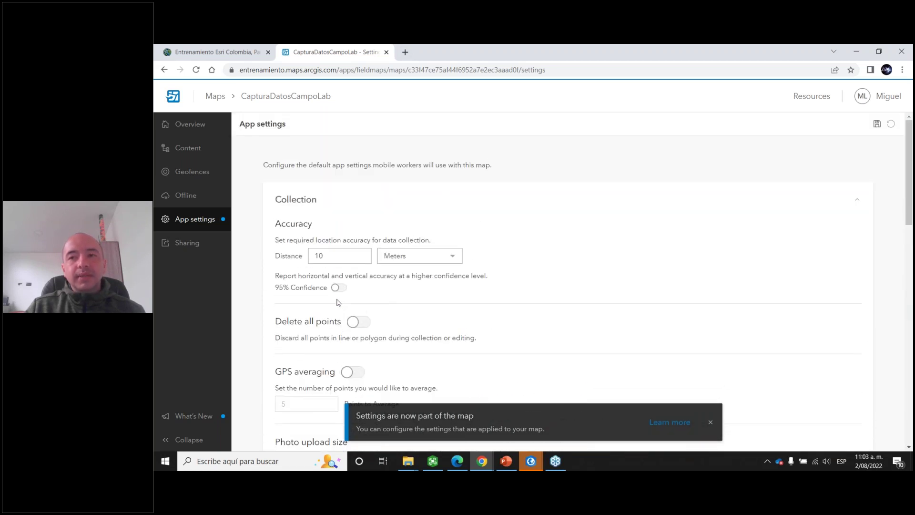
Step: Discard the unsaved app settings and review the map's sharing level, link, QR code and hide option
{"action": "left_click", "coordinate": [205, 242]}
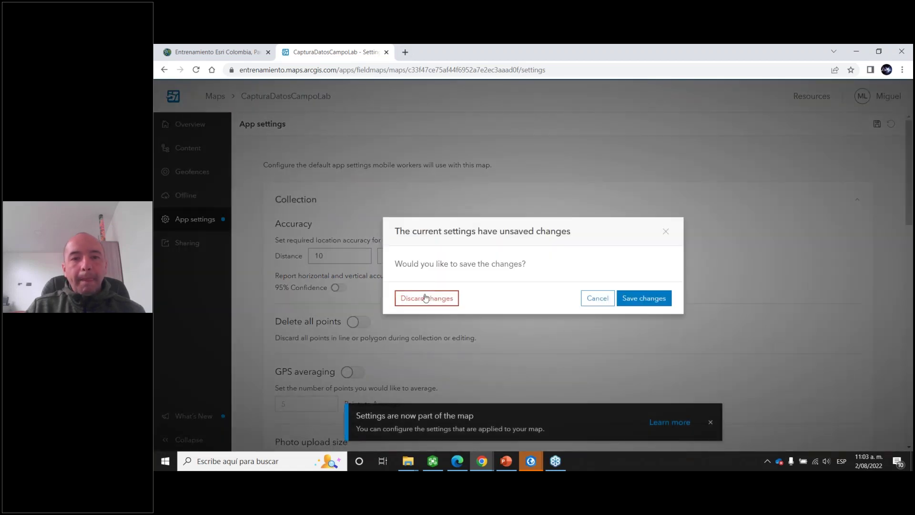
{"action": "left_click", "coordinate": [183, 242]}
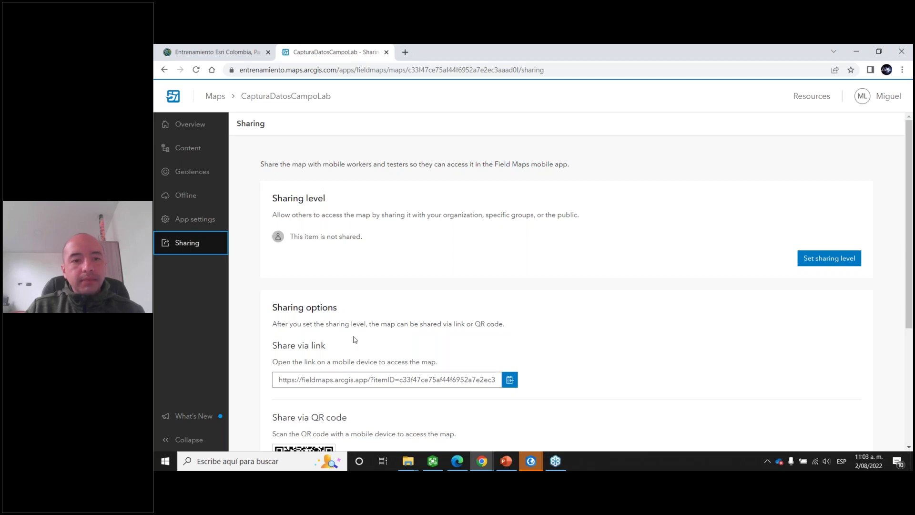
{"action": "scroll", "coordinate": [357, 337], "scroll_direction": "down", "scroll_amount": 3}
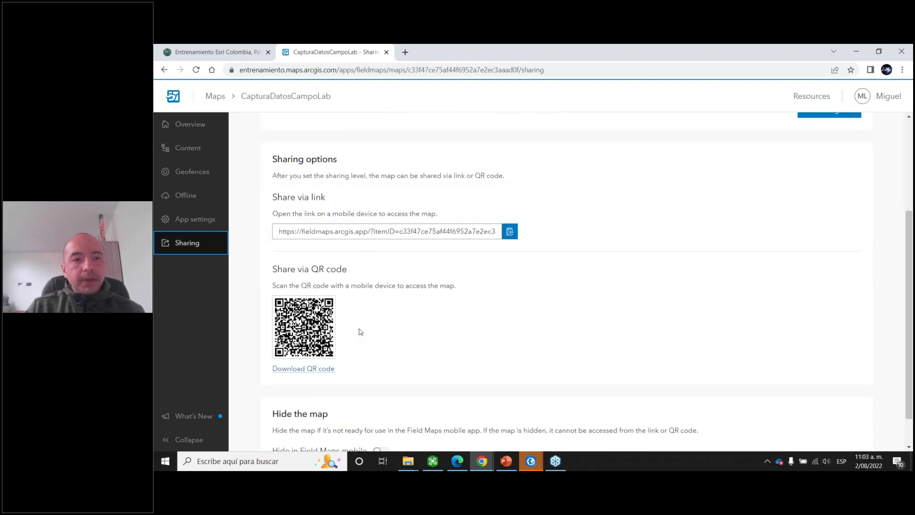
{"action": "scroll", "coordinate": [361, 331], "scroll_direction": "down", "scroll_amount": 1}
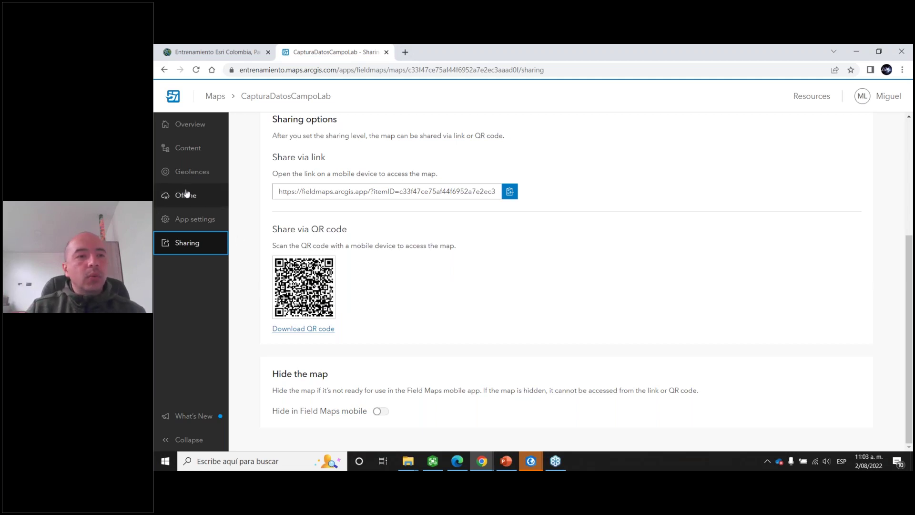
Step: View the map's overview again and return to the Field Maps list of own maps
{"action": "left_click", "coordinate": [192, 131]}
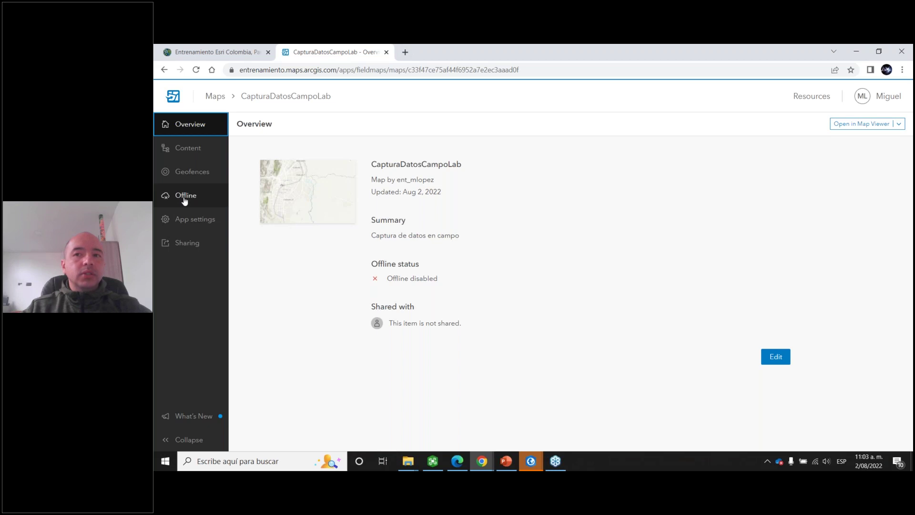
{"action": "left_click", "coordinate": [176, 97]}
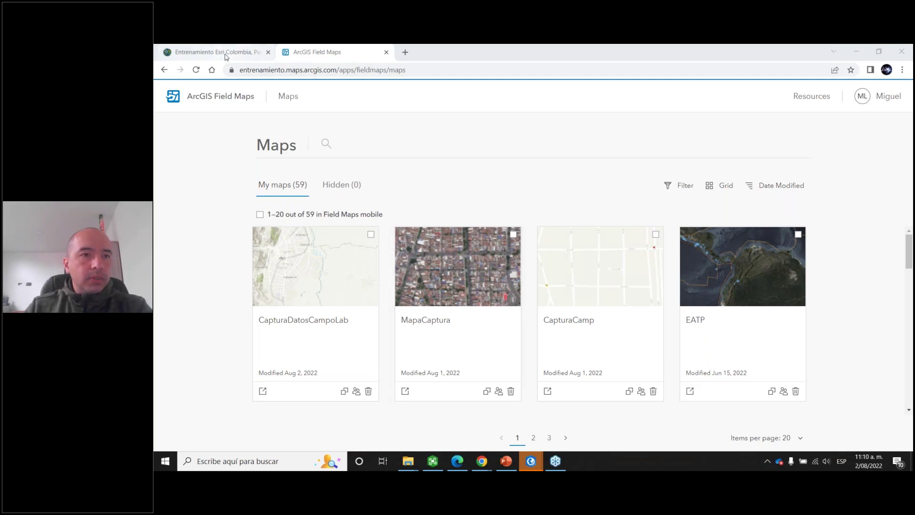
{"action": "left_click", "coordinate": [328, 51]}
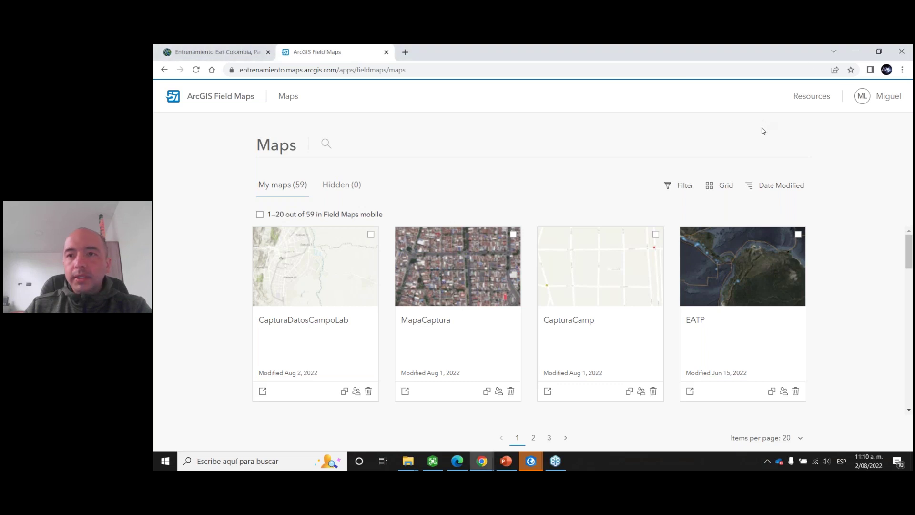
Step: Switch to the ArcGIS Online organization site and open the CapturaDatosCampoLab web map's item page from the refreshed own content
{"action": "left_click", "coordinate": [228, 51]}
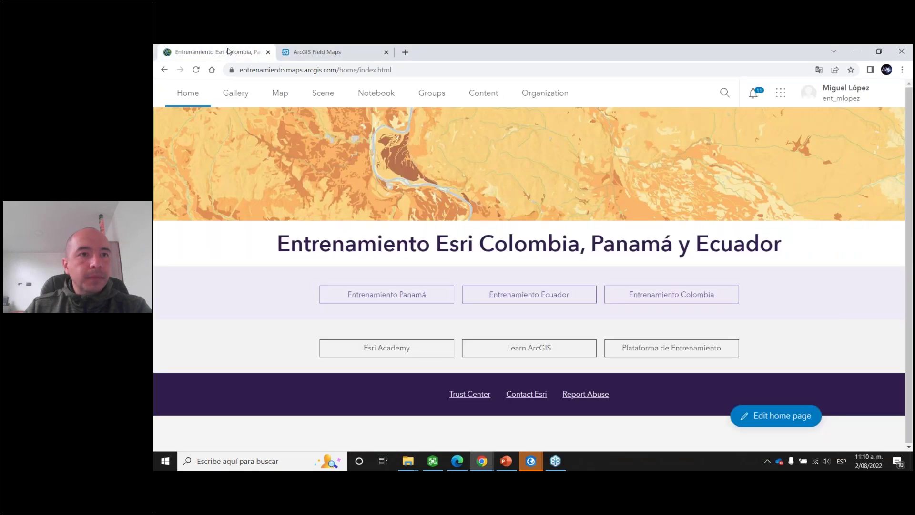
{"action": "left_click", "coordinate": [496, 95]}
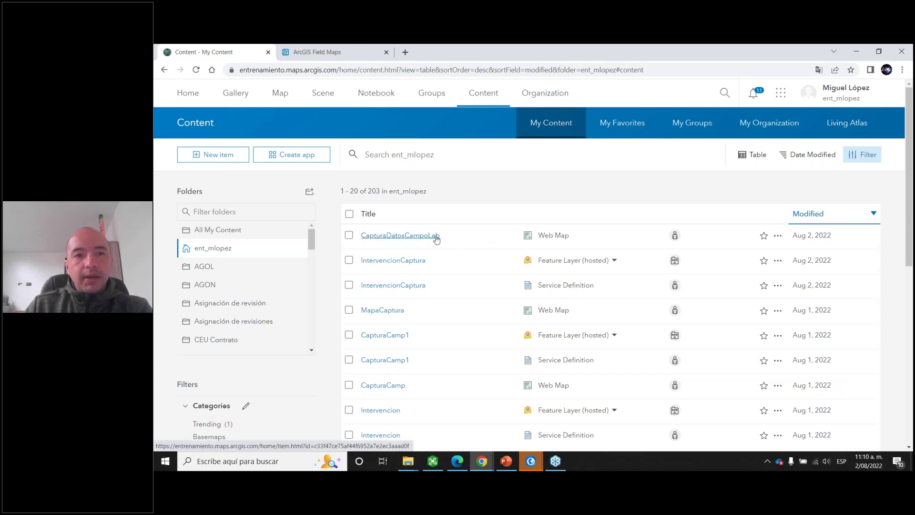
{"action": "left_click", "coordinate": [197, 70]}
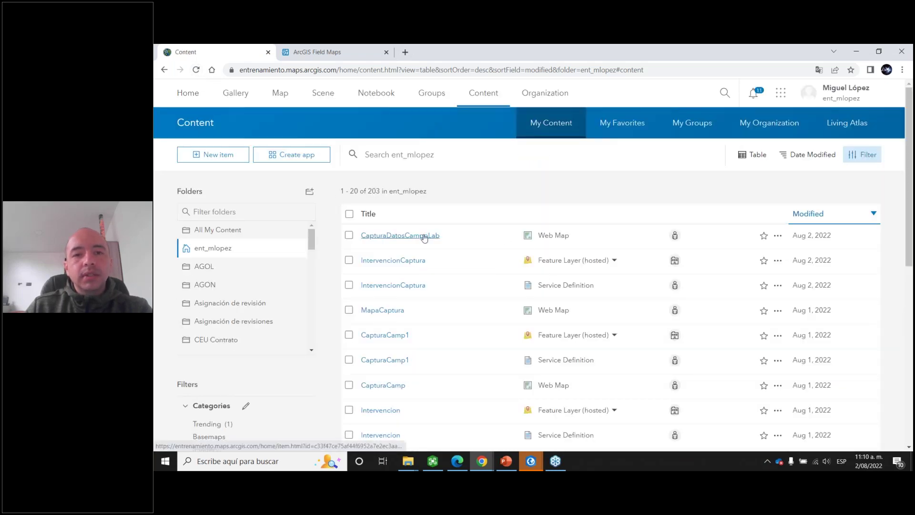
{"action": "left_click", "coordinate": [424, 237]}
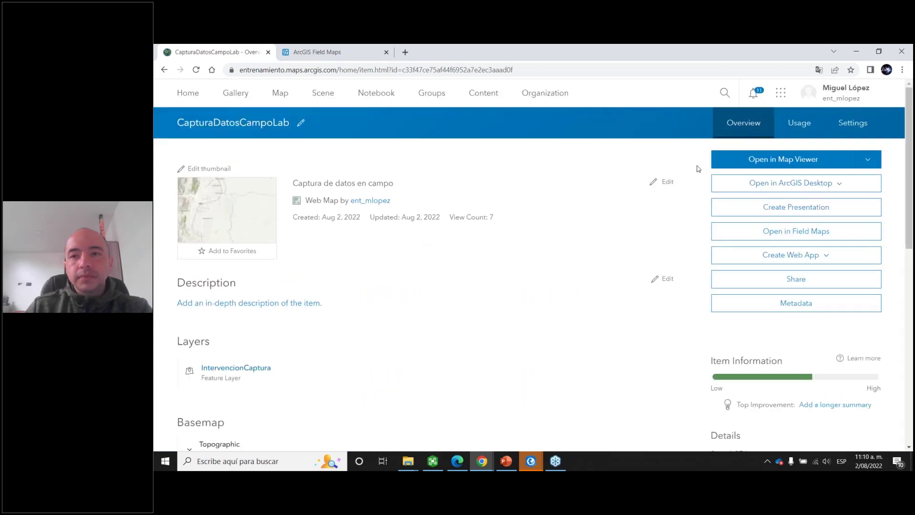
Step: Open the CapturaDatosCampoLab web map in Map Viewer Classic
{"action": "left_click", "coordinate": [868, 159]}
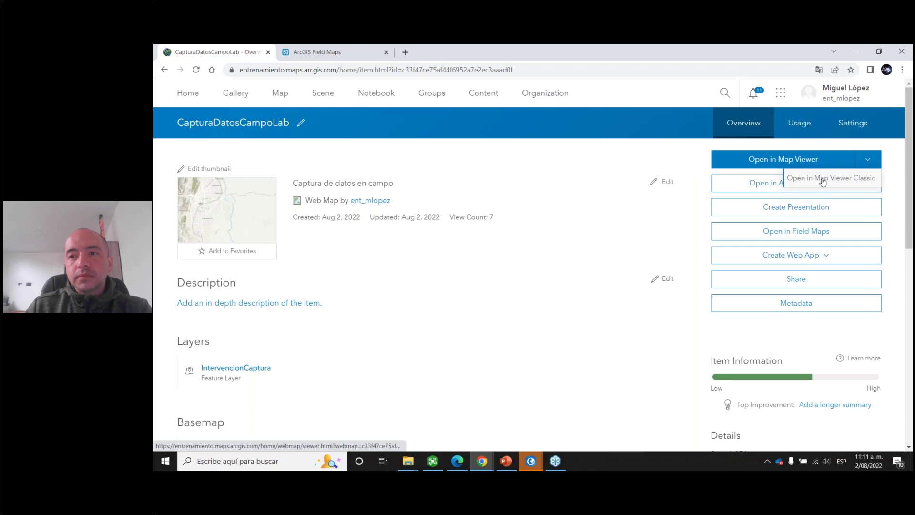
{"action": "left_click", "coordinate": [823, 181]}
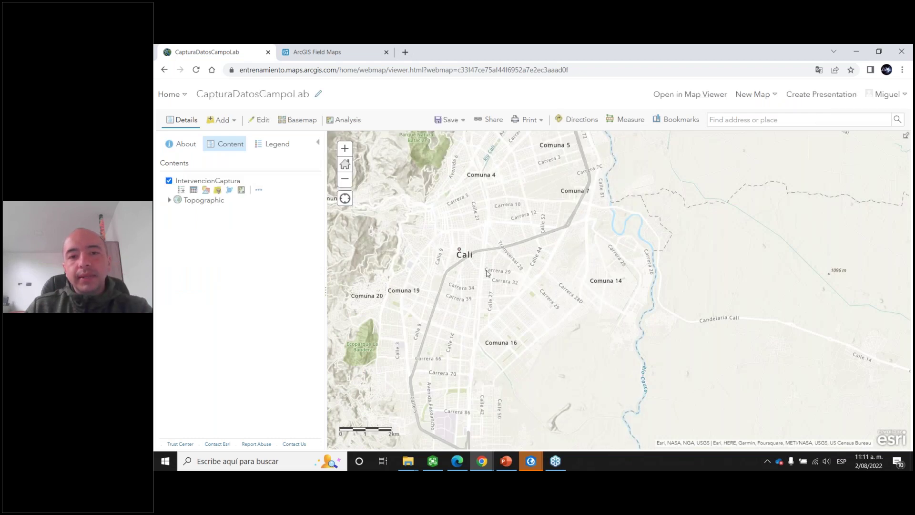
{"action": "scroll", "coordinate": [494, 291], "scroll_direction": "down", "scroll_amount": 3}
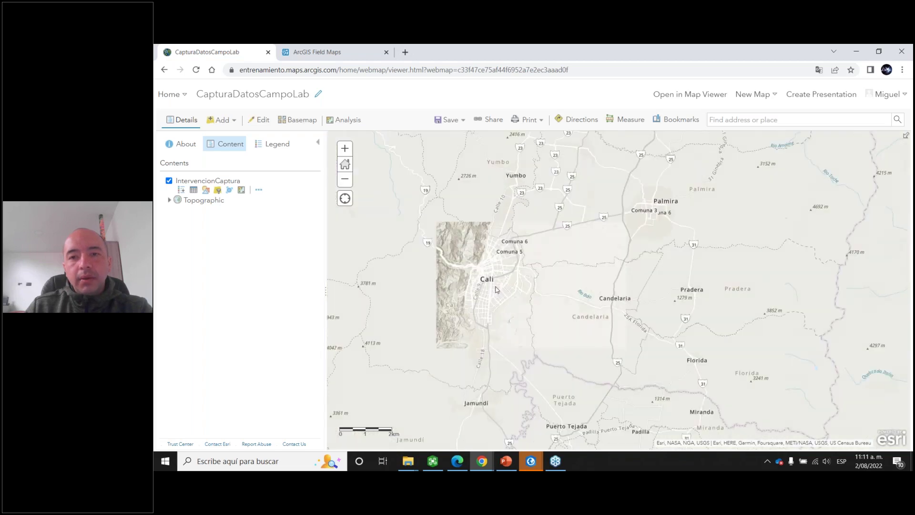
{"action": "scroll", "coordinate": [495, 286], "scroll_direction": "down", "scroll_amount": 2}
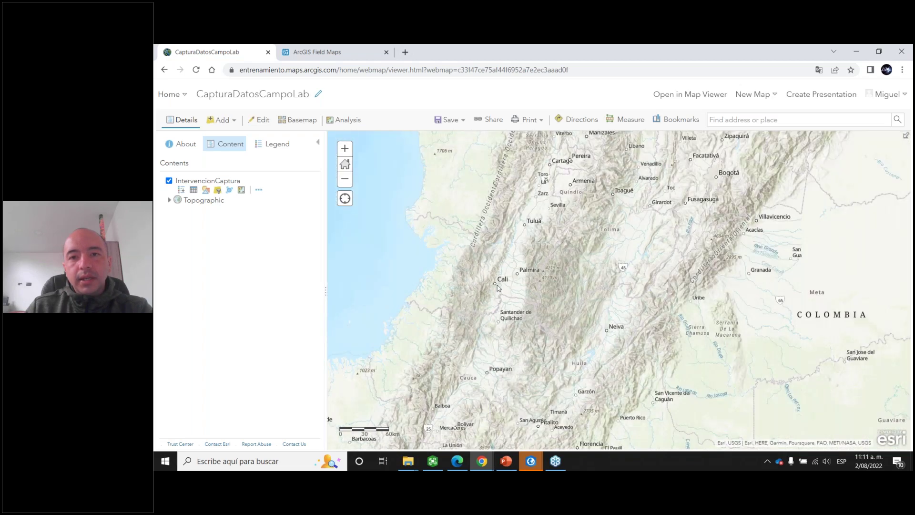
Step: Locate the captured IntervencionCaptura point in Bogotá on the map and open its pop-up to view the collected attributes
{"action": "left_click_drag", "start_coordinate": [694, 181], "coordinate": [598, 248]}
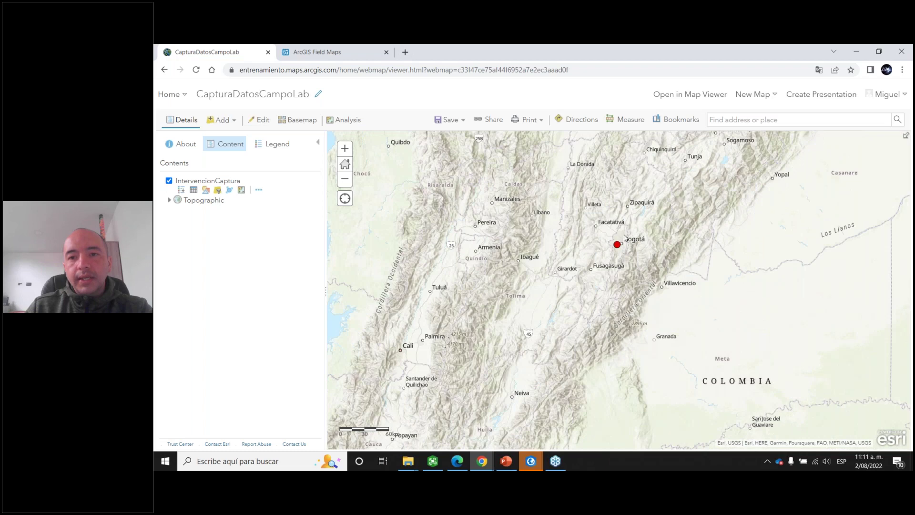
{"action": "scroll", "coordinate": [618, 251], "scroll_direction": "up", "scroll_amount": 3}
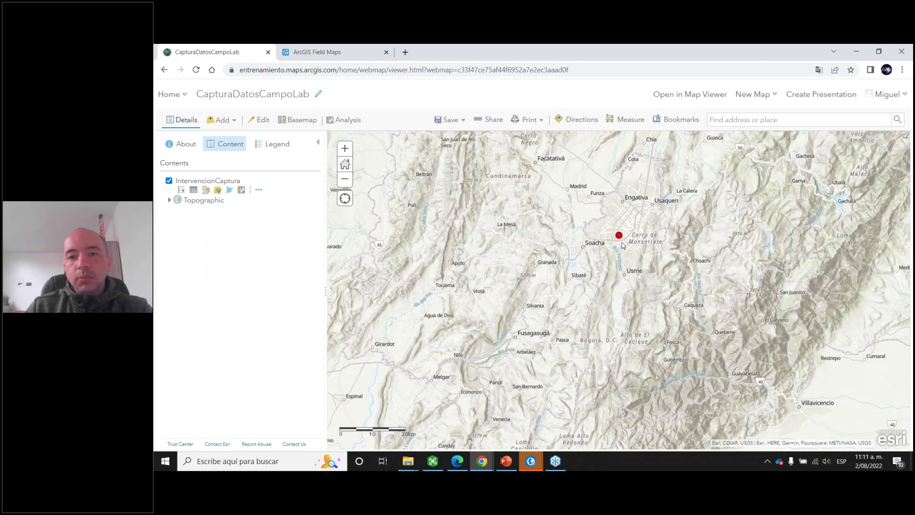
{"action": "scroll", "coordinate": [622, 245], "scroll_direction": "up", "scroll_amount": 2}
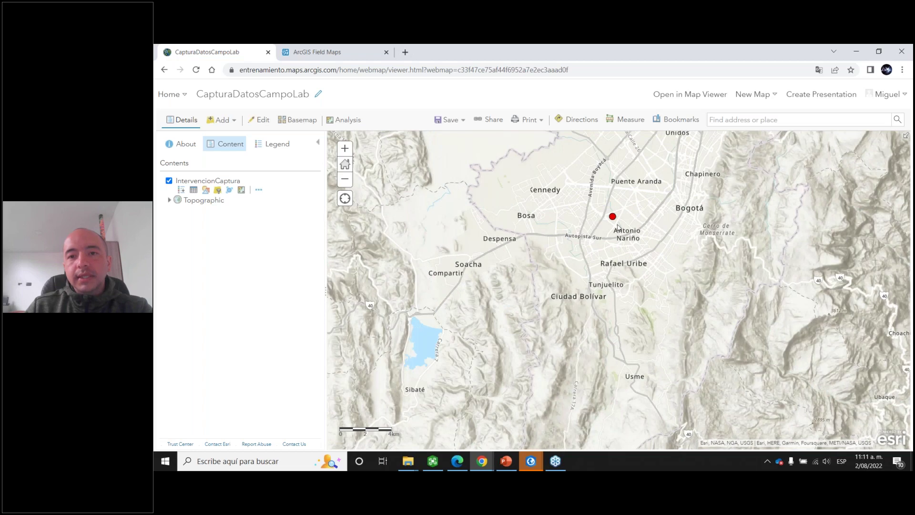
{"action": "scroll", "coordinate": [618, 228], "scroll_direction": "up", "scroll_amount": 1}
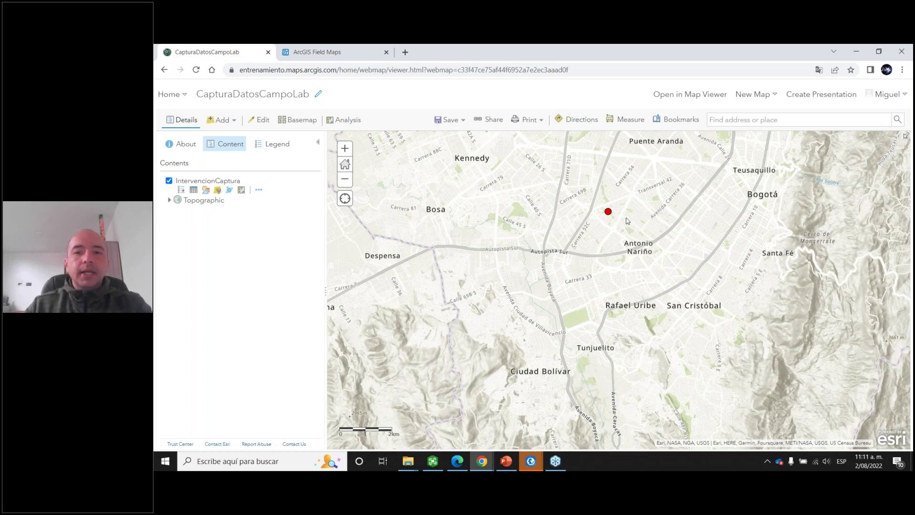
{"action": "scroll", "coordinate": [611, 214], "scroll_direction": "up", "scroll_amount": 1}
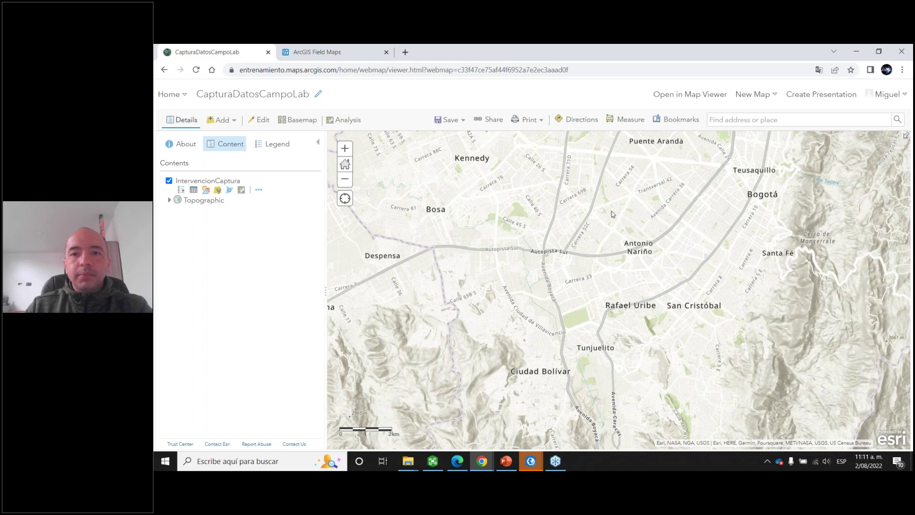
{"action": "left_click", "coordinate": [605, 212]}
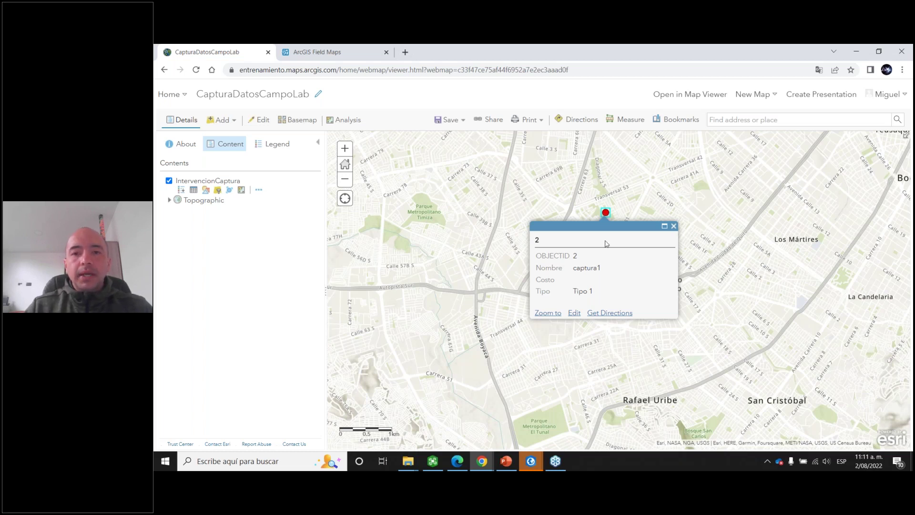
{"action": "scroll", "coordinate": [479, 252], "scroll_direction": "down", "scroll_amount": 3}
{"action": "left_click_drag", "start_coordinate": [479, 269], "coordinate": [706, 176]}
{"action": "scroll", "coordinate": [581, 232], "scroll_direction": "down", "scroll_amount": 1}
{"action": "left_click_drag", "start_coordinate": [502, 274], "coordinate": [617, 227]}
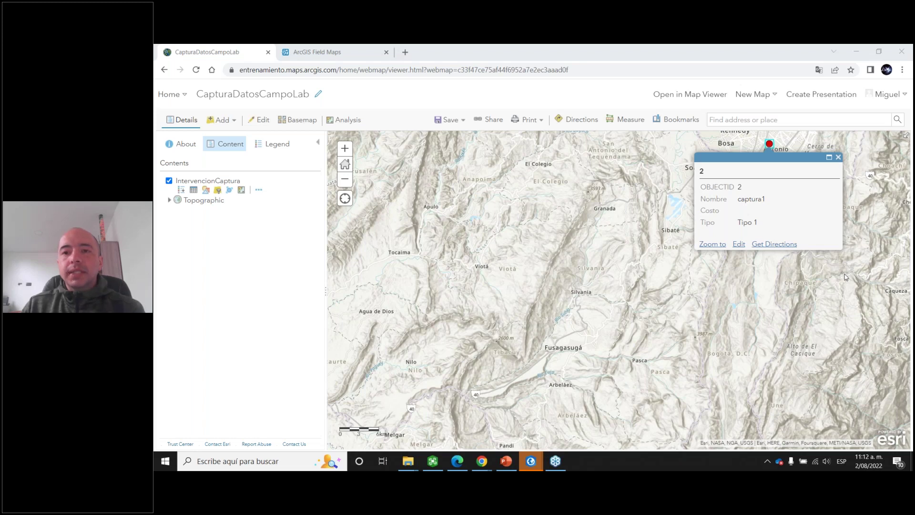
{"action": "scroll", "coordinate": [601, 306], "scroll_direction": "down", "scroll_amount": 1}
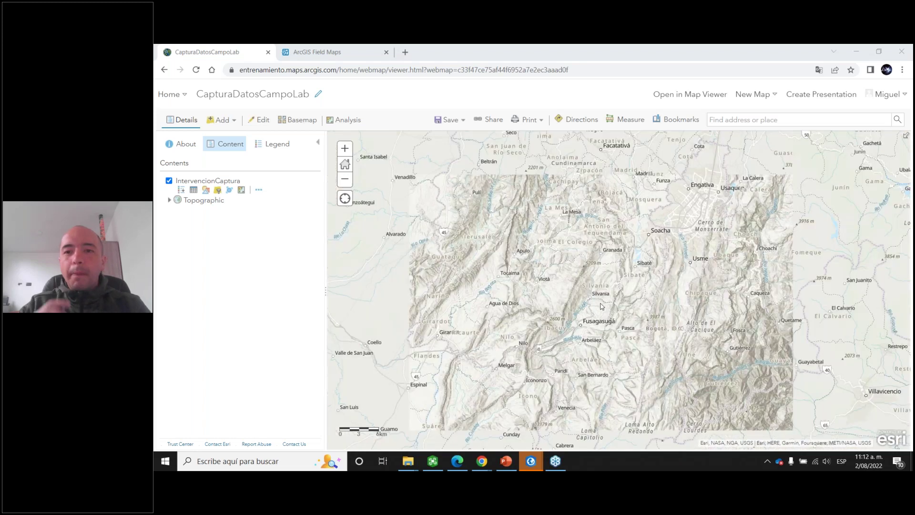
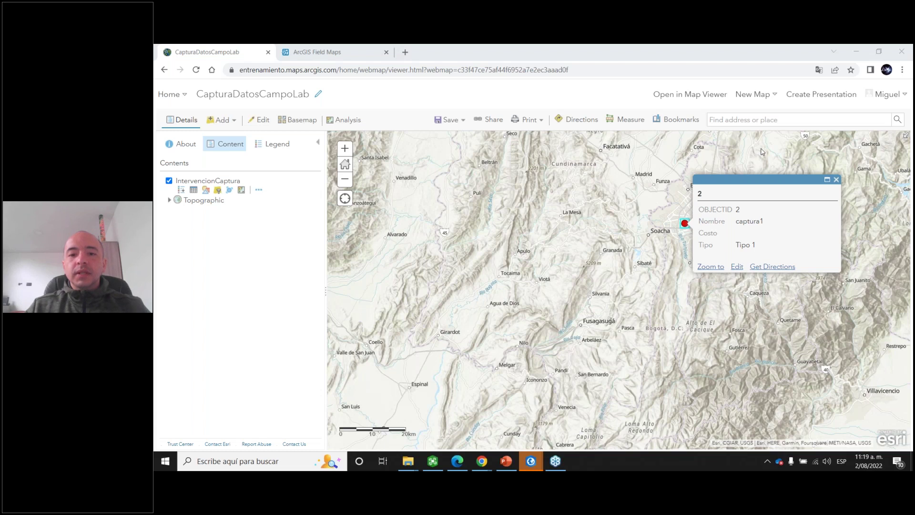
Step: Switch to the Proyecto project in ArcGIS Pro and approve the IntervencionCaptura web layer for public data collection
{"action": "mouse_move", "coordinate": [536, 468]}
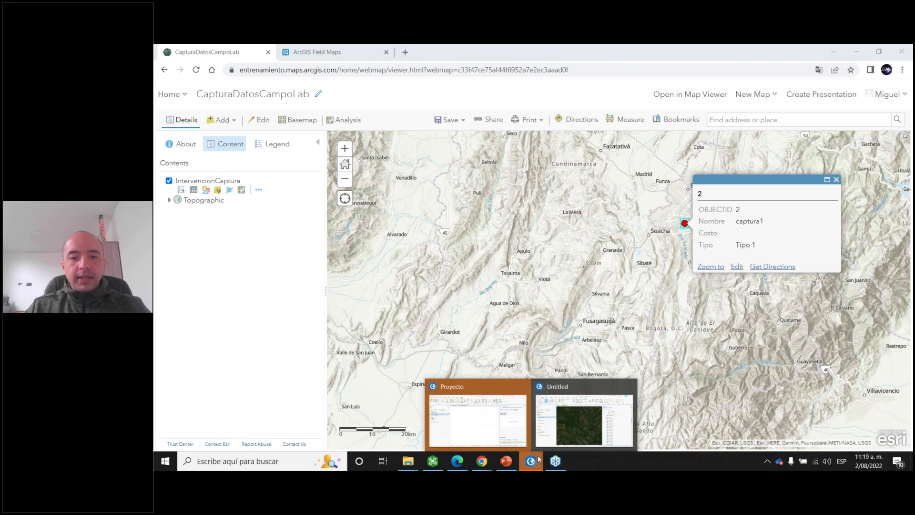
{"action": "left_click", "coordinate": [499, 432]}
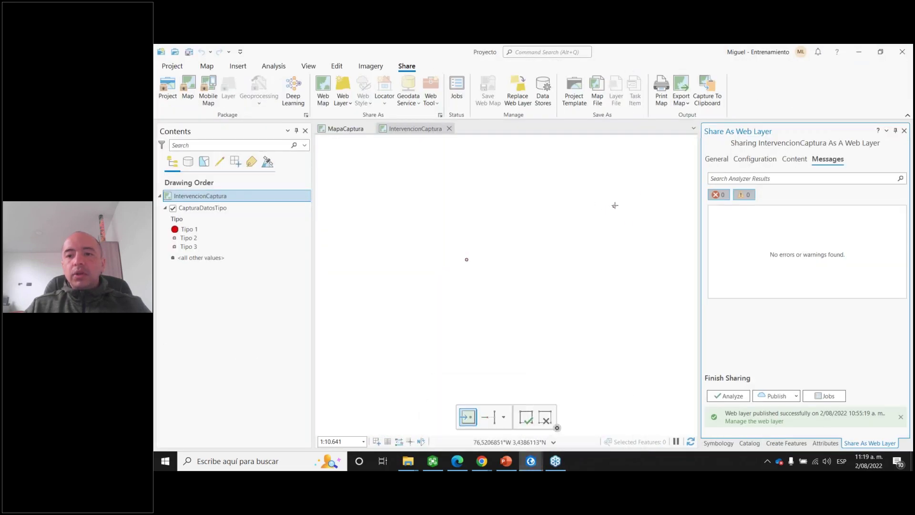
{"action": "left_click", "coordinate": [775, 396]}
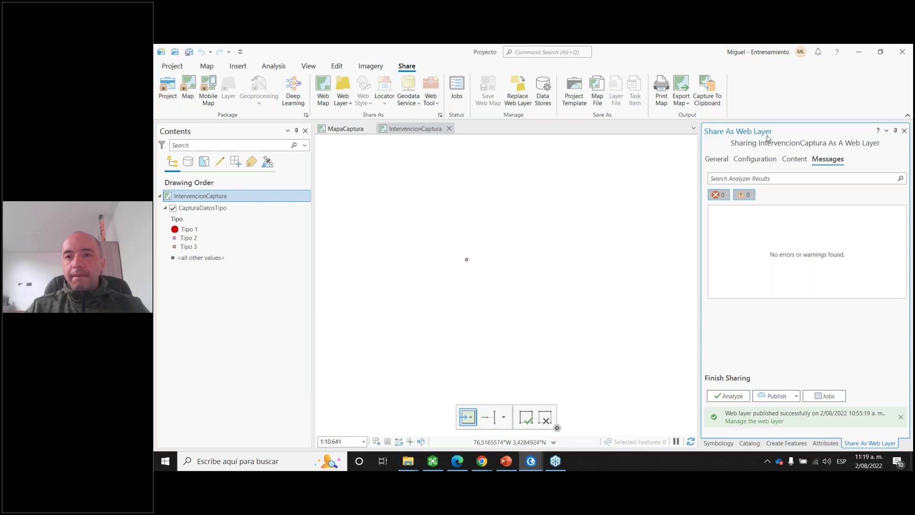
{"action": "left_click", "coordinate": [752, 161]}
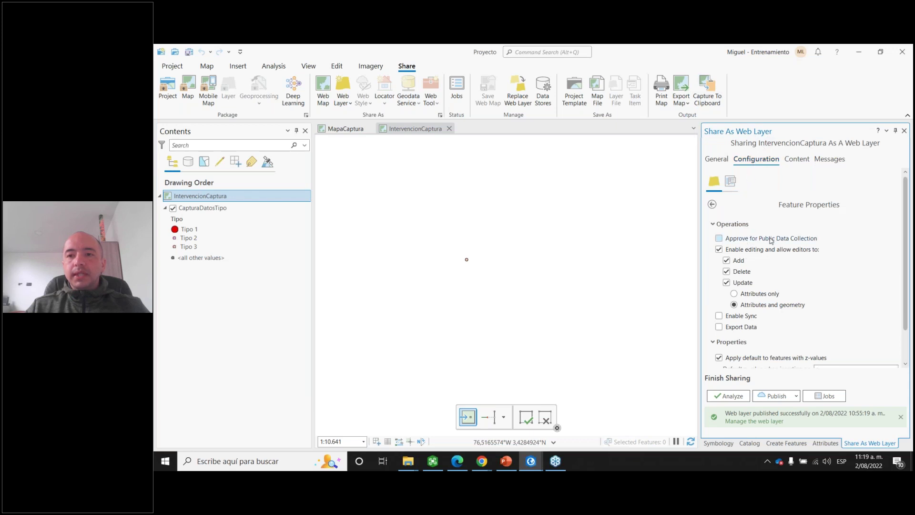
{"action": "left_click", "coordinate": [720, 238]}
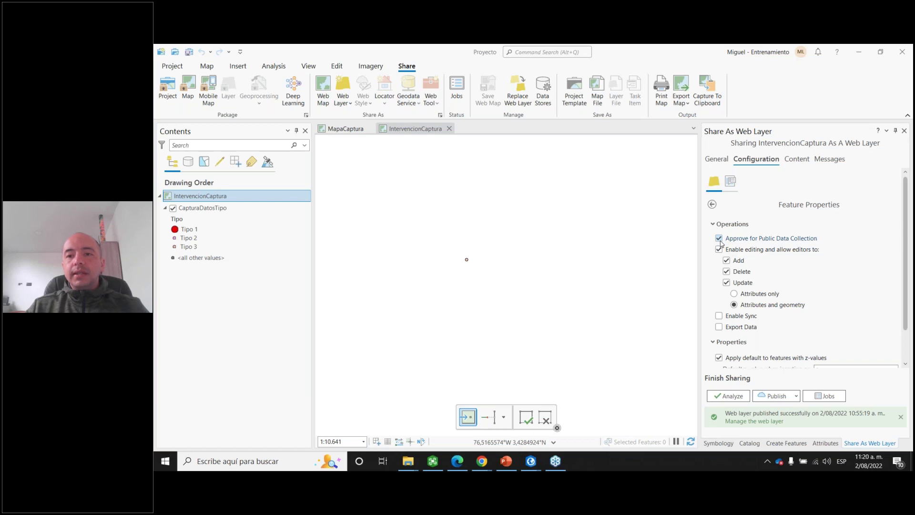
Step: Set the IntervencionCaptura web layer to be shared with Everyone and switch to the presentation's Conclusiones slide
{"action": "left_click", "coordinate": [718, 161]}
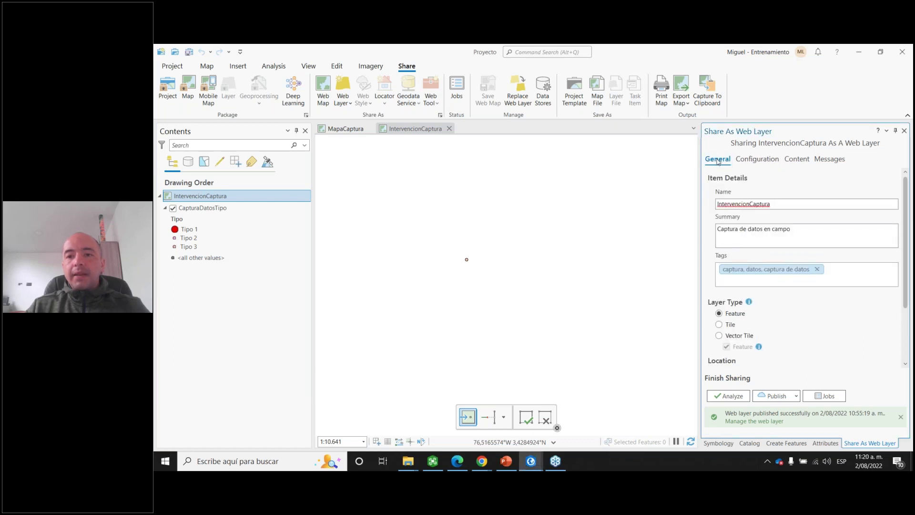
{"action": "scroll", "coordinate": [724, 317], "scroll_direction": "down", "scroll_amount": 3}
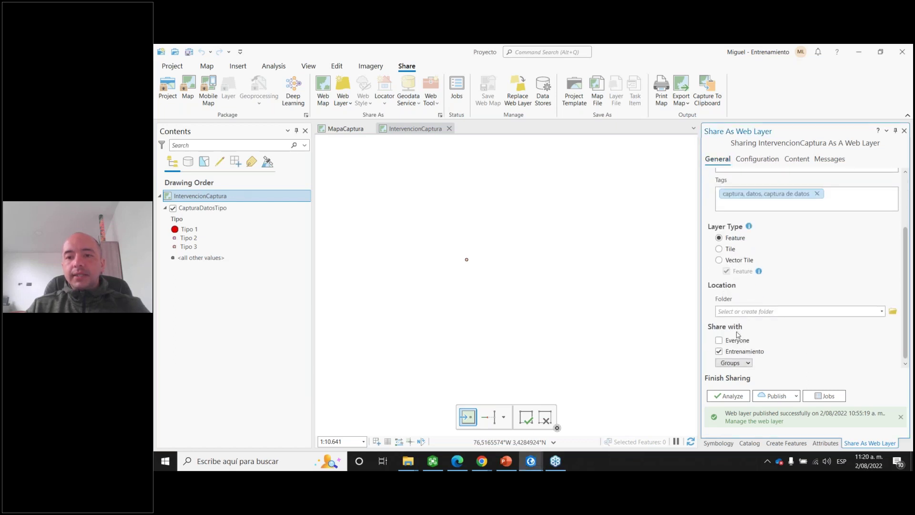
{"action": "left_click", "coordinate": [720, 341]}
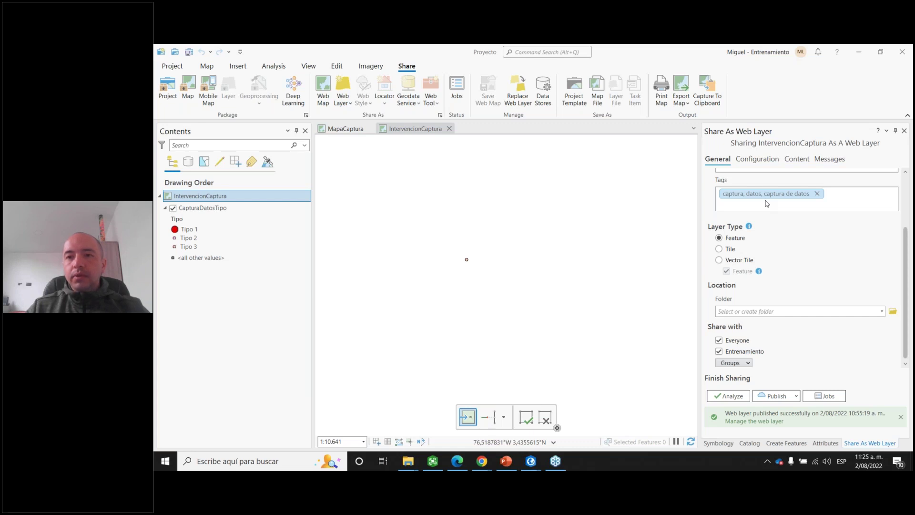
{"action": "key", "text": "alt+Tab"}
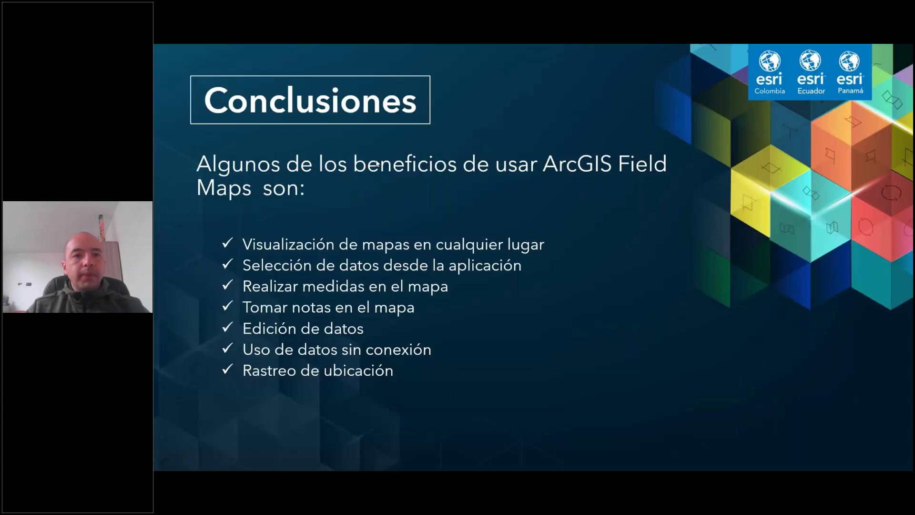